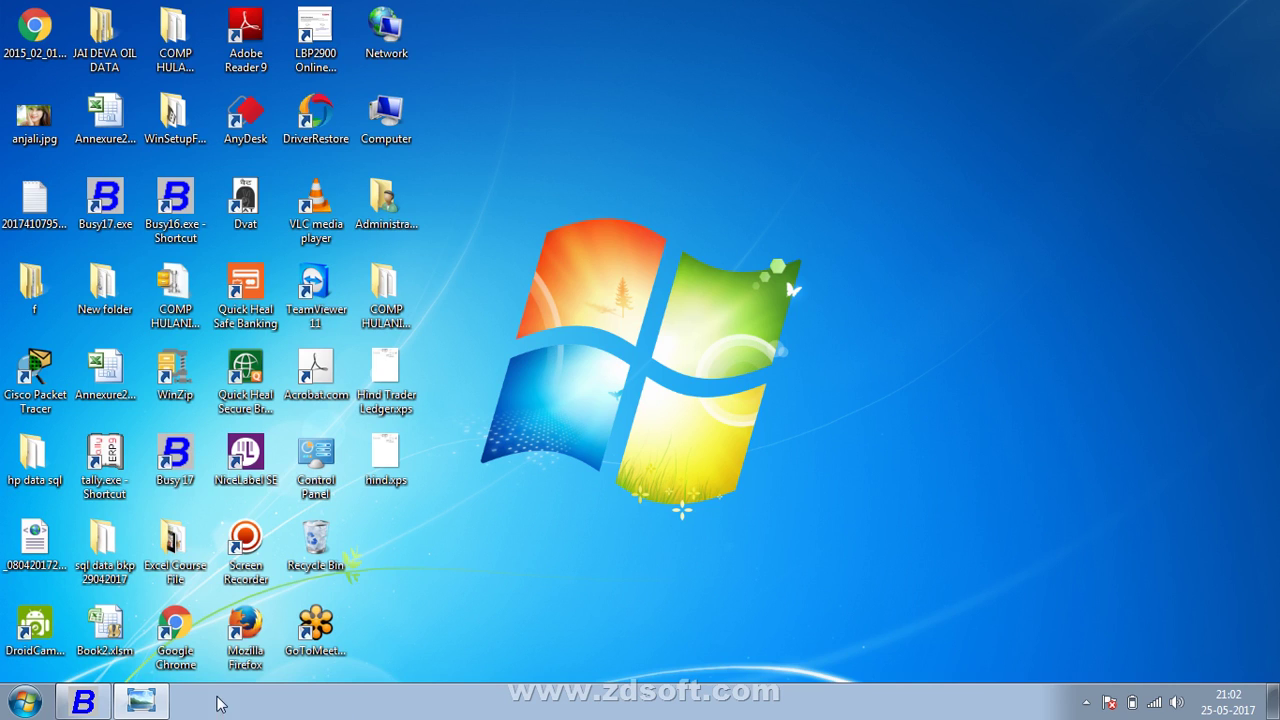
Step: Switch to Busy 17 and consult the scanned sundry creditors list in Windows Photo Viewer before returning to Busy
click(90, 700)
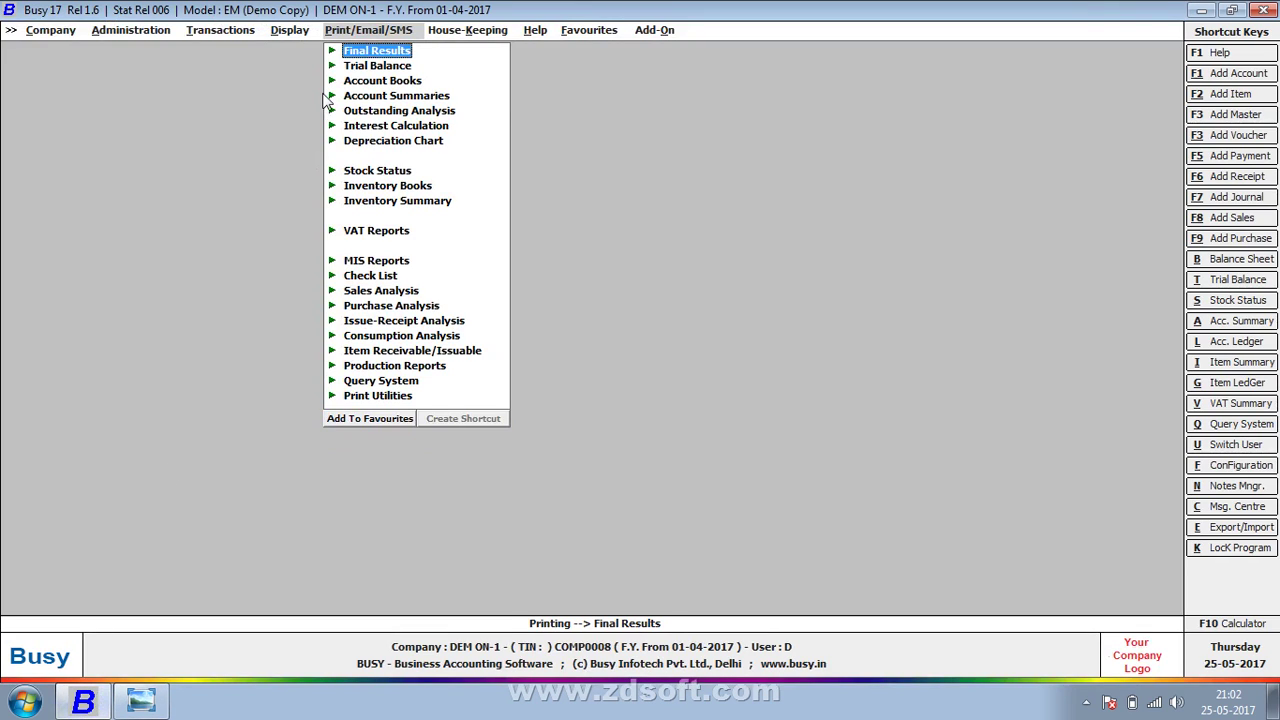
key(Left)
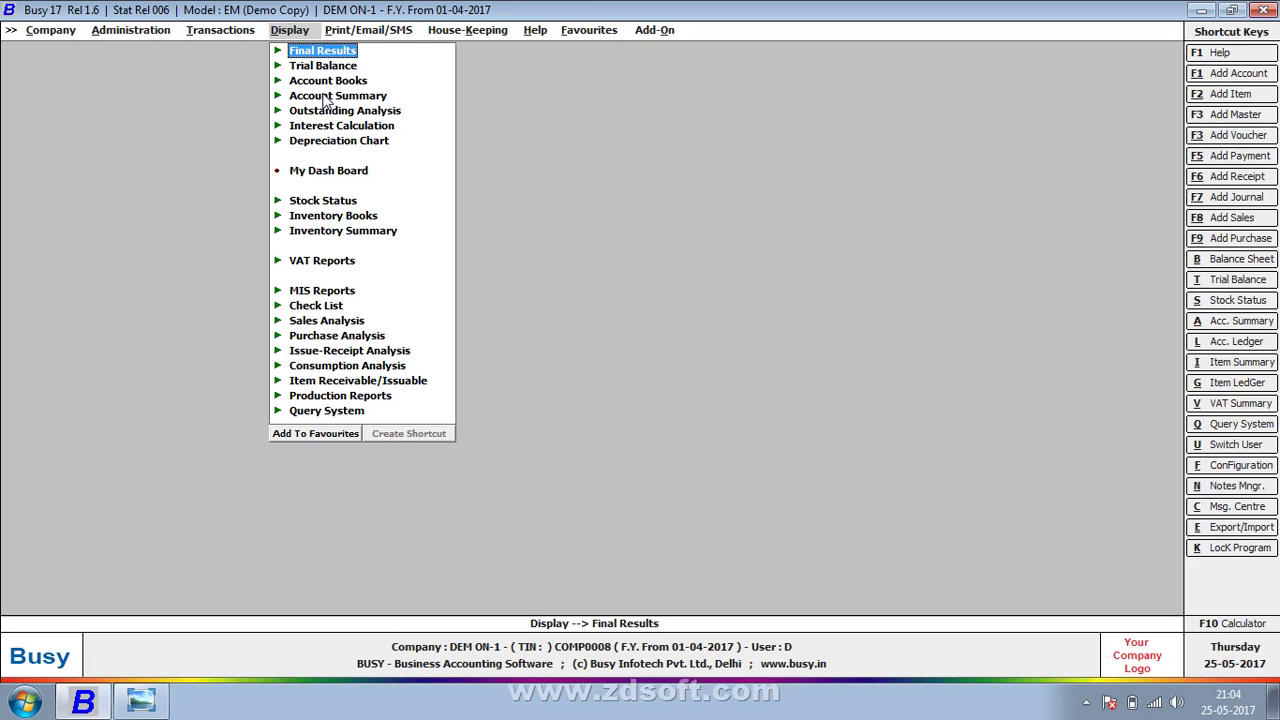
key(alt+Tab)
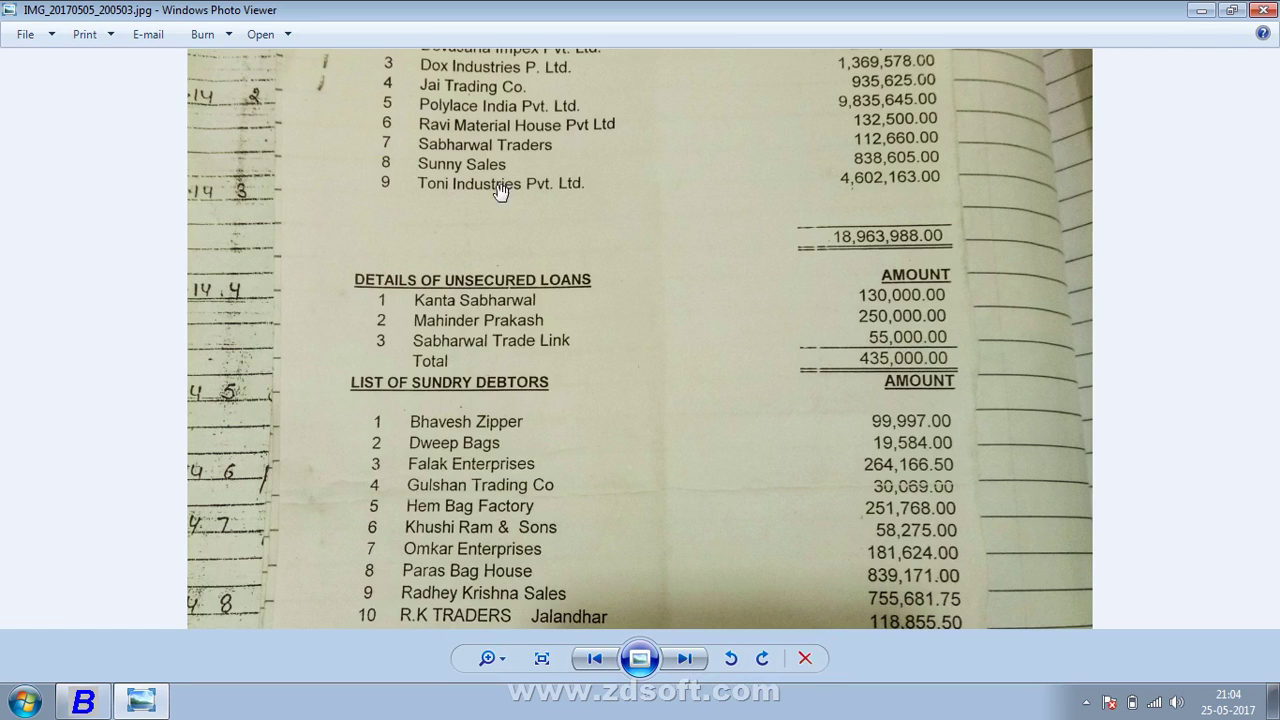
drag(520, 168, 500, 452)
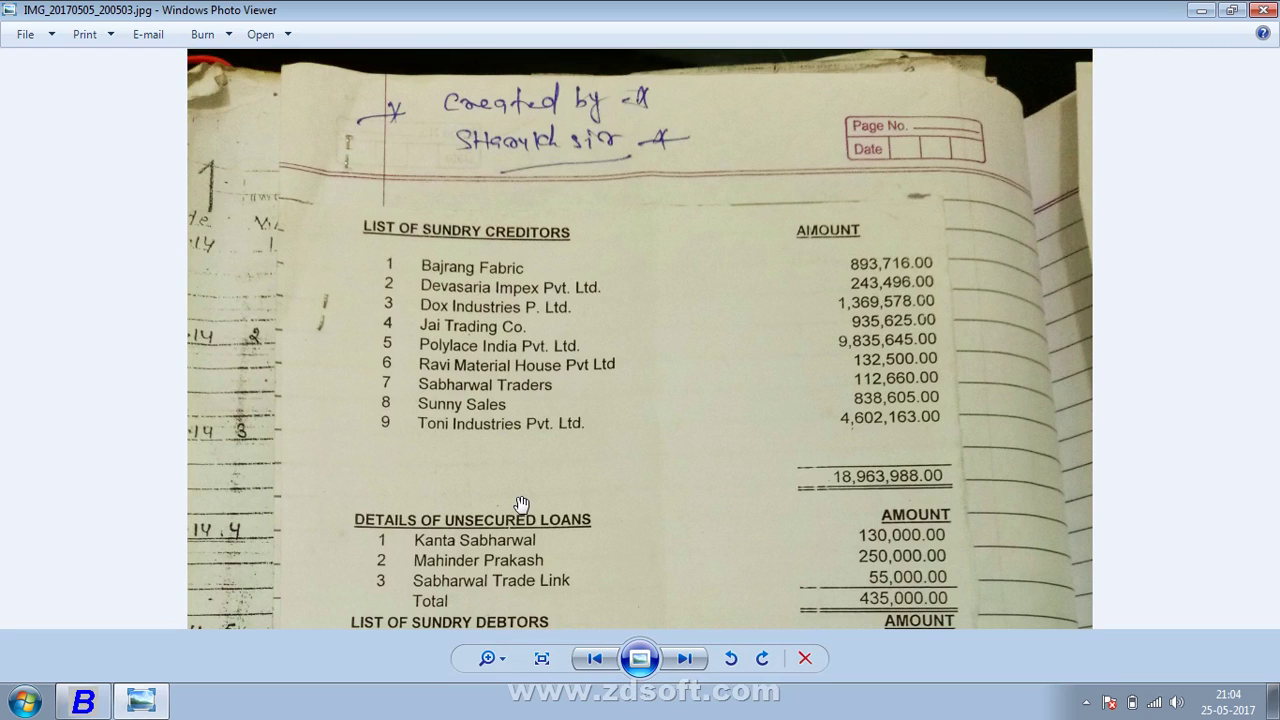
key(alt+Tab)
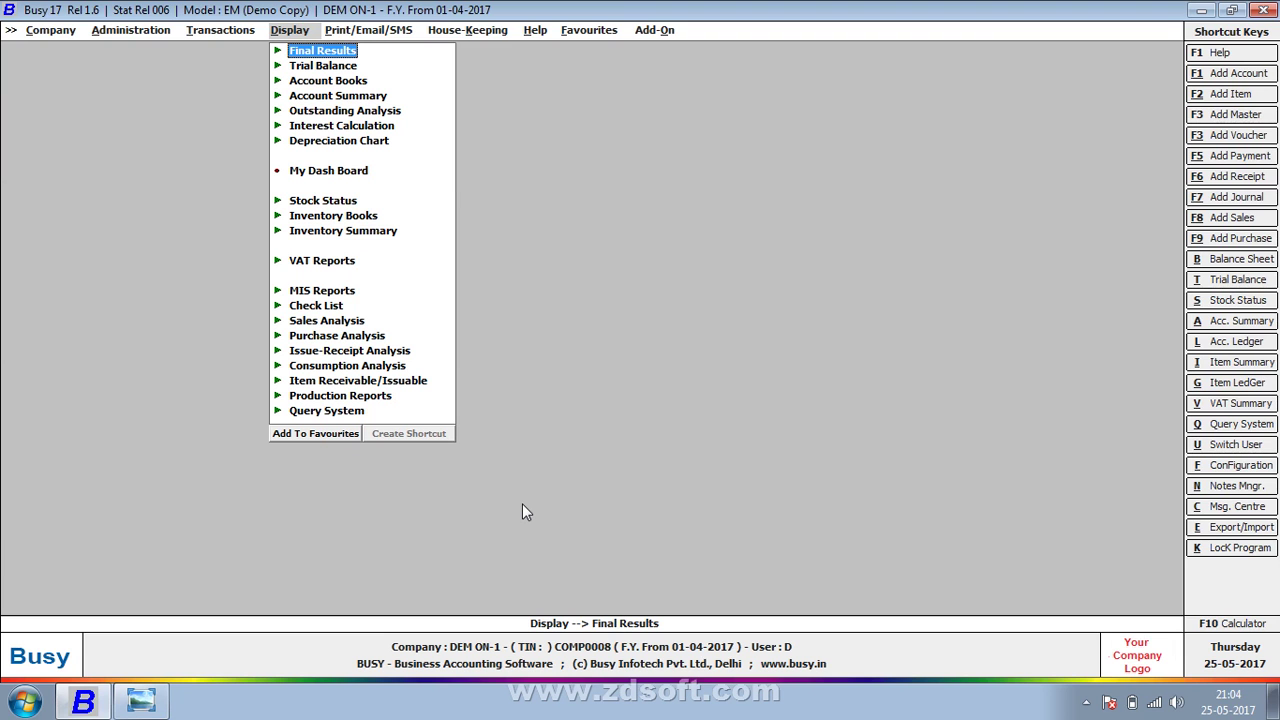
Step: Open the entry form for adding a receipt voucher from the transactions
key(Left)
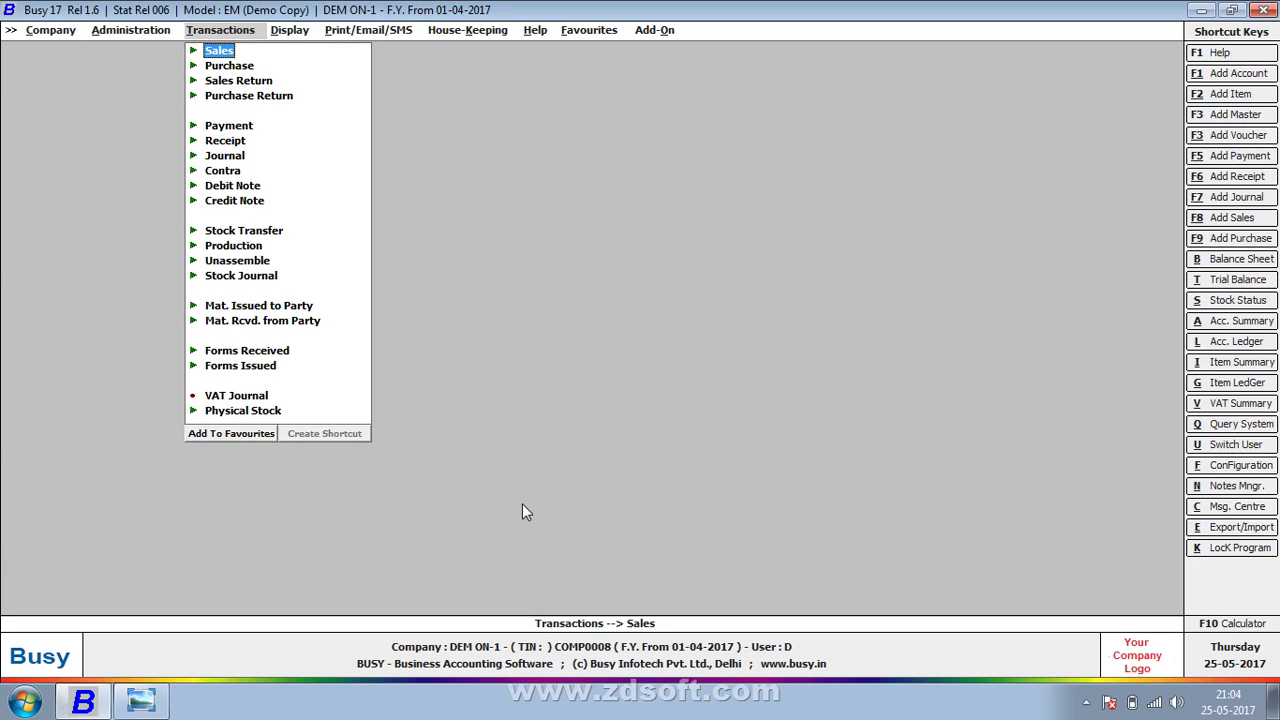
key(Down)
key(Down)
key(Down)
key(Down)
key(Down)
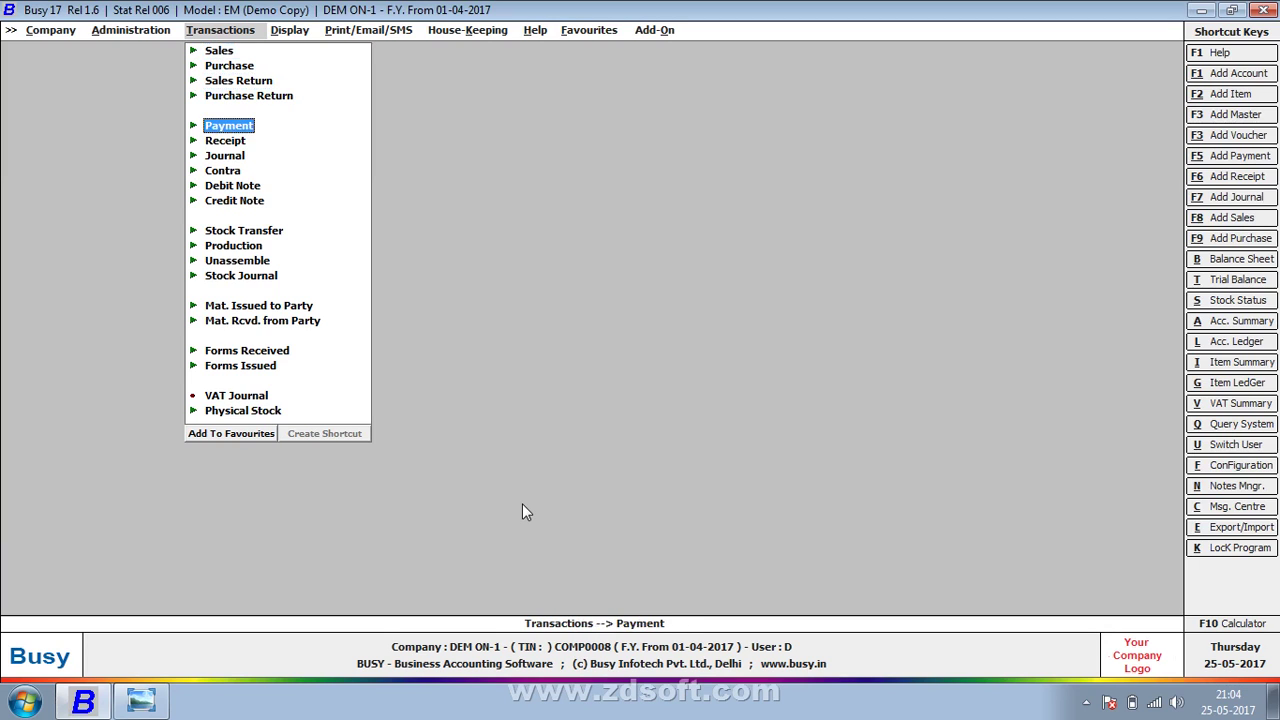
key(Return)
key(Return)
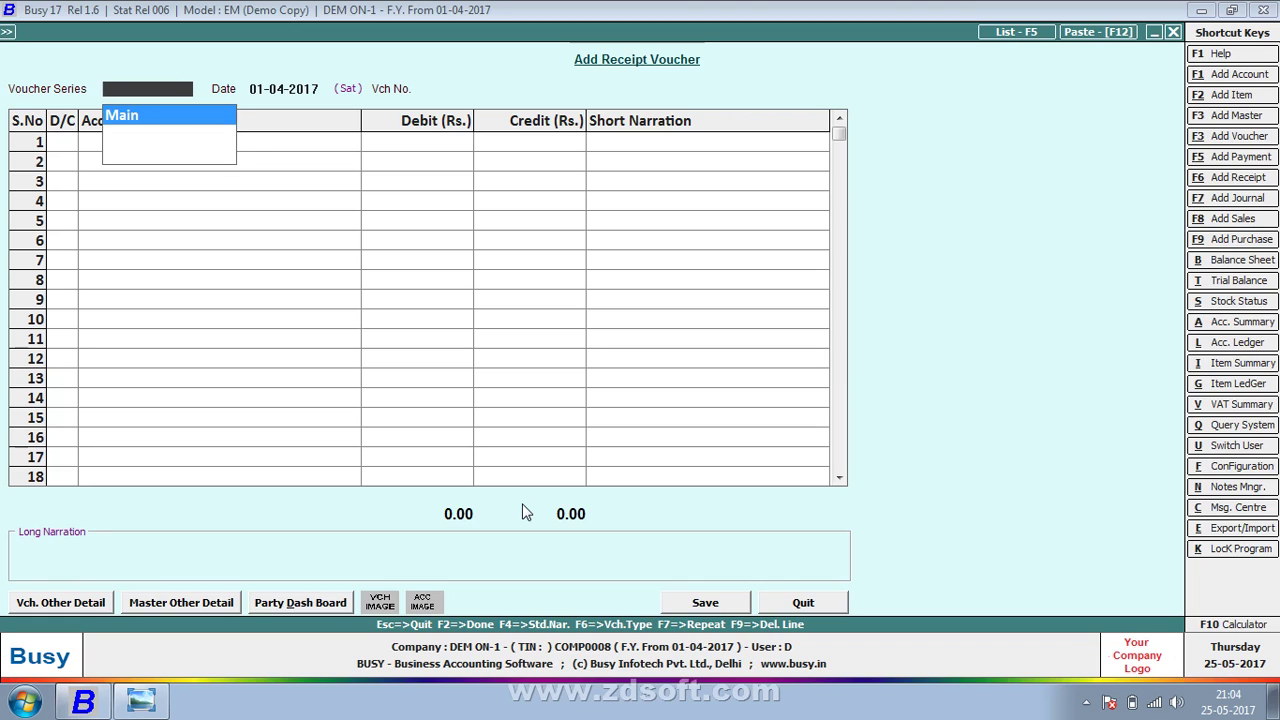
key(Return)
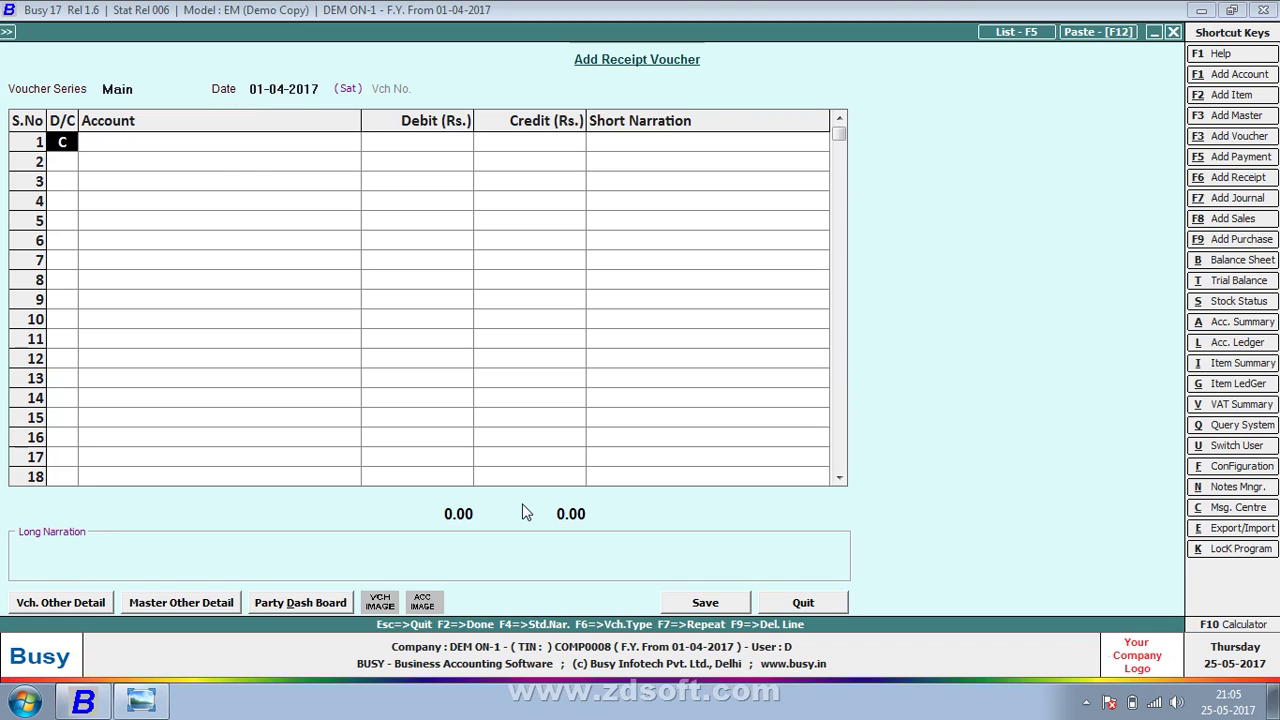
text(D)
key(Escape)
key(Return)
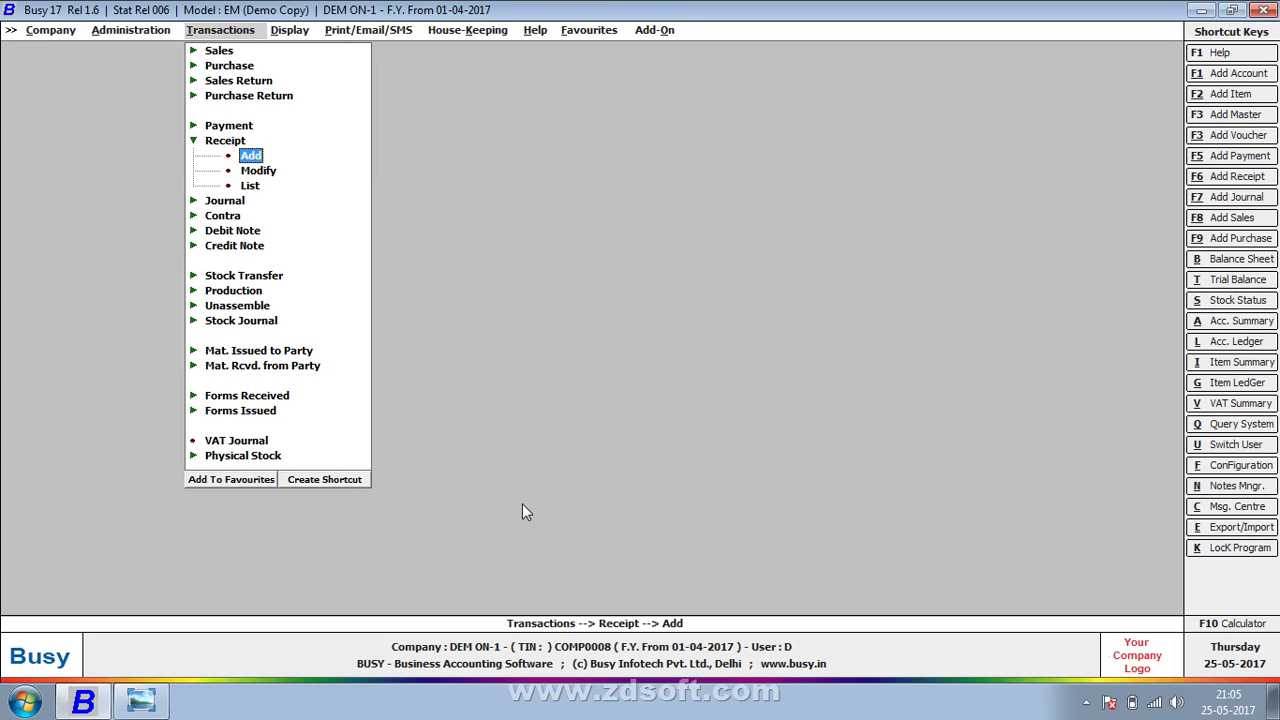
Step: Start a receipt voucher in the Main series dated 01-04-2017, with a credit entry on the first line
key(Return)
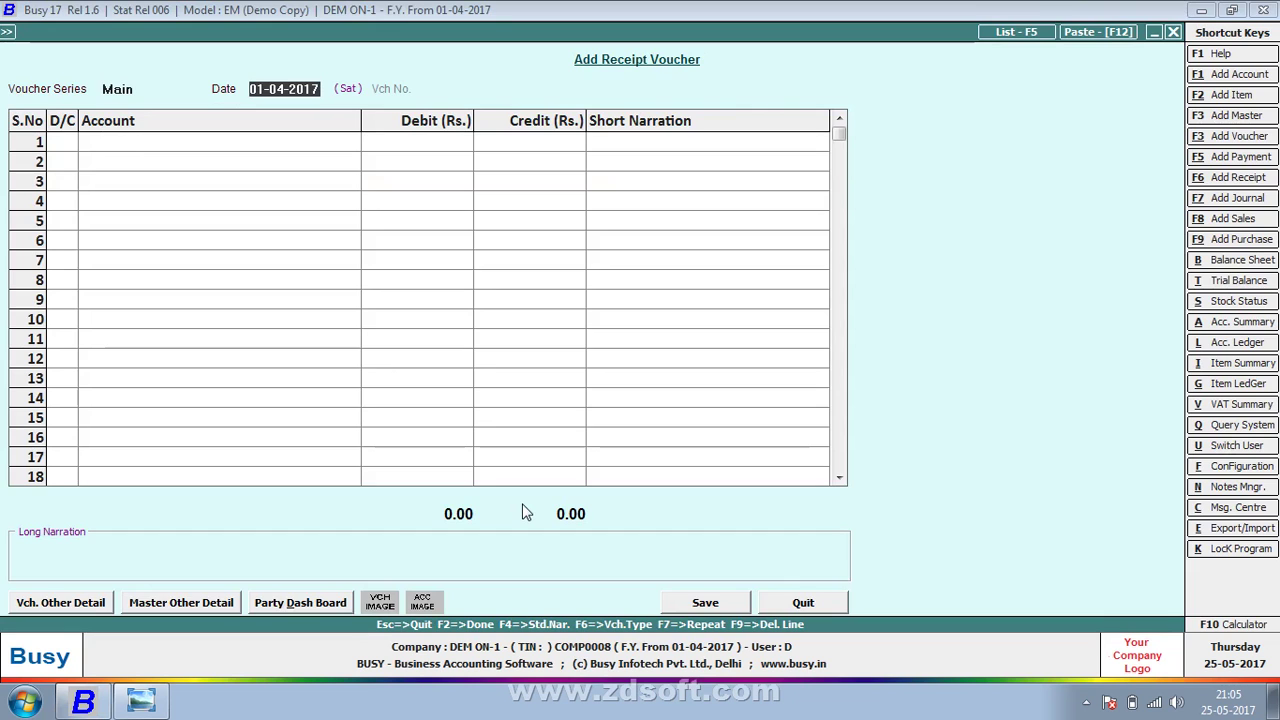
key(alt+Tab)
key(alt+Tab)
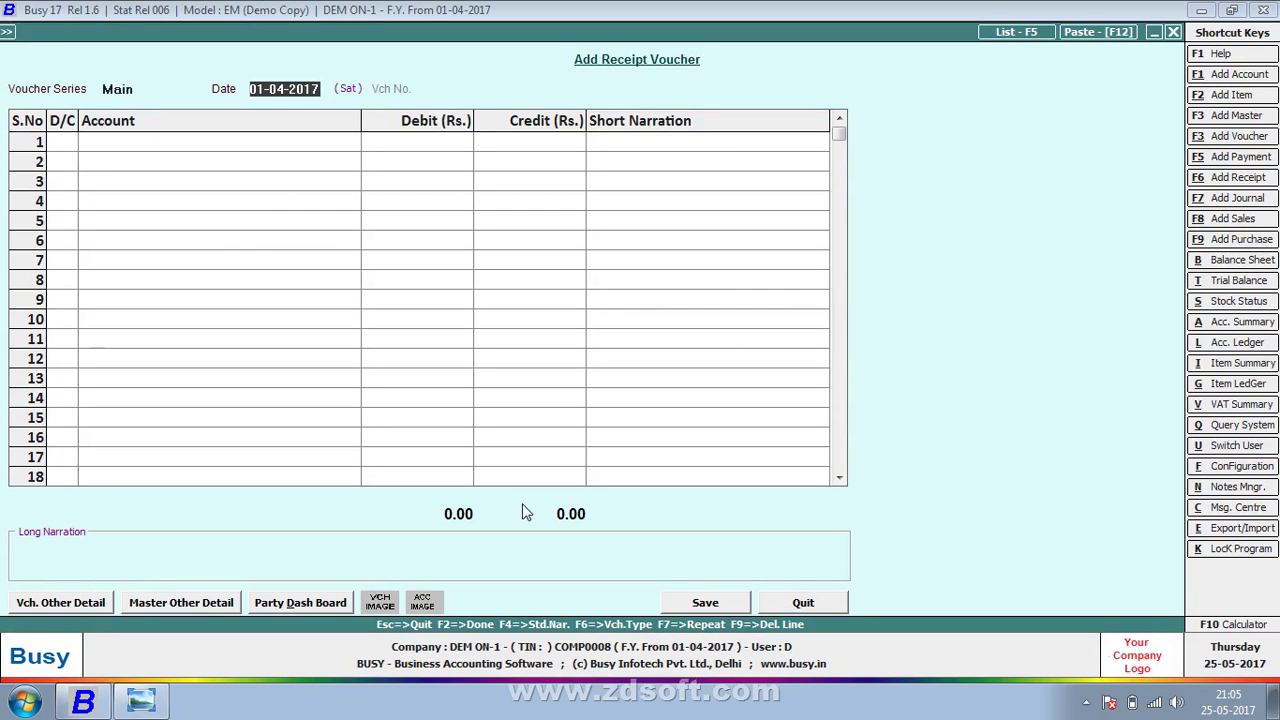
key(Return)
key(Return)
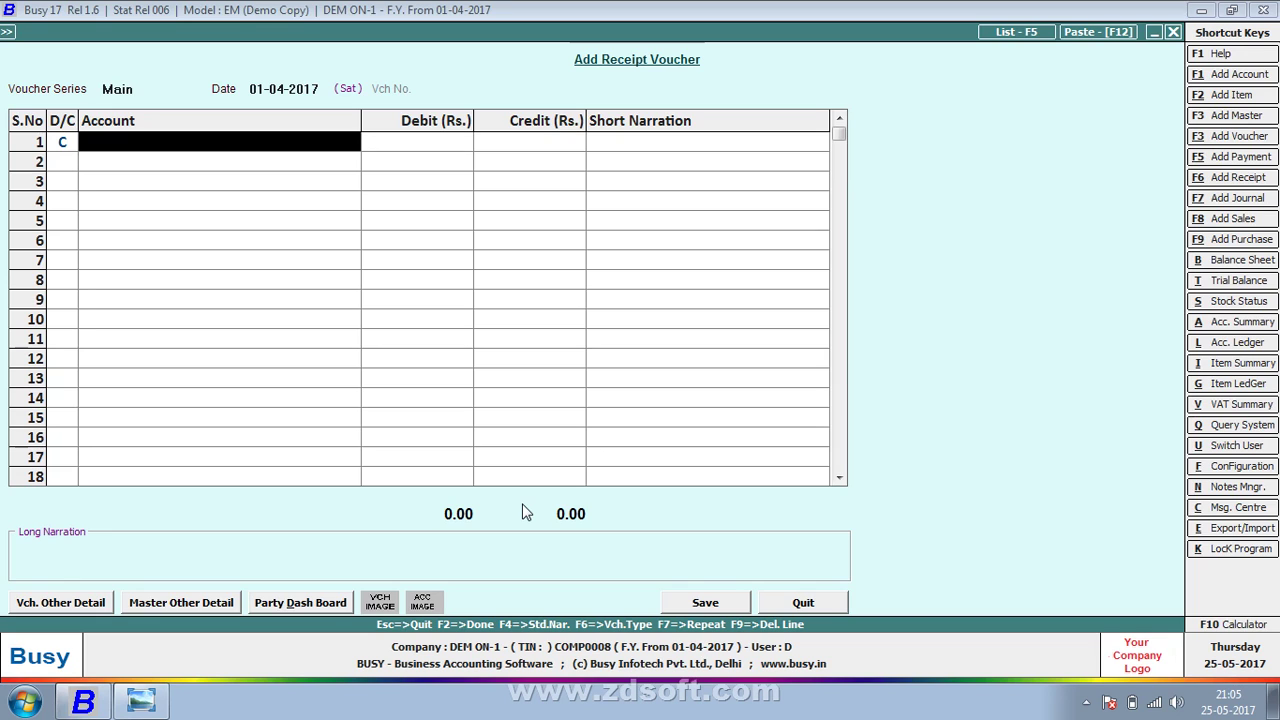
Step: Create a new account master for the voucher's first line, entering the owner's capital account name and keeping it as the print name
key(space)
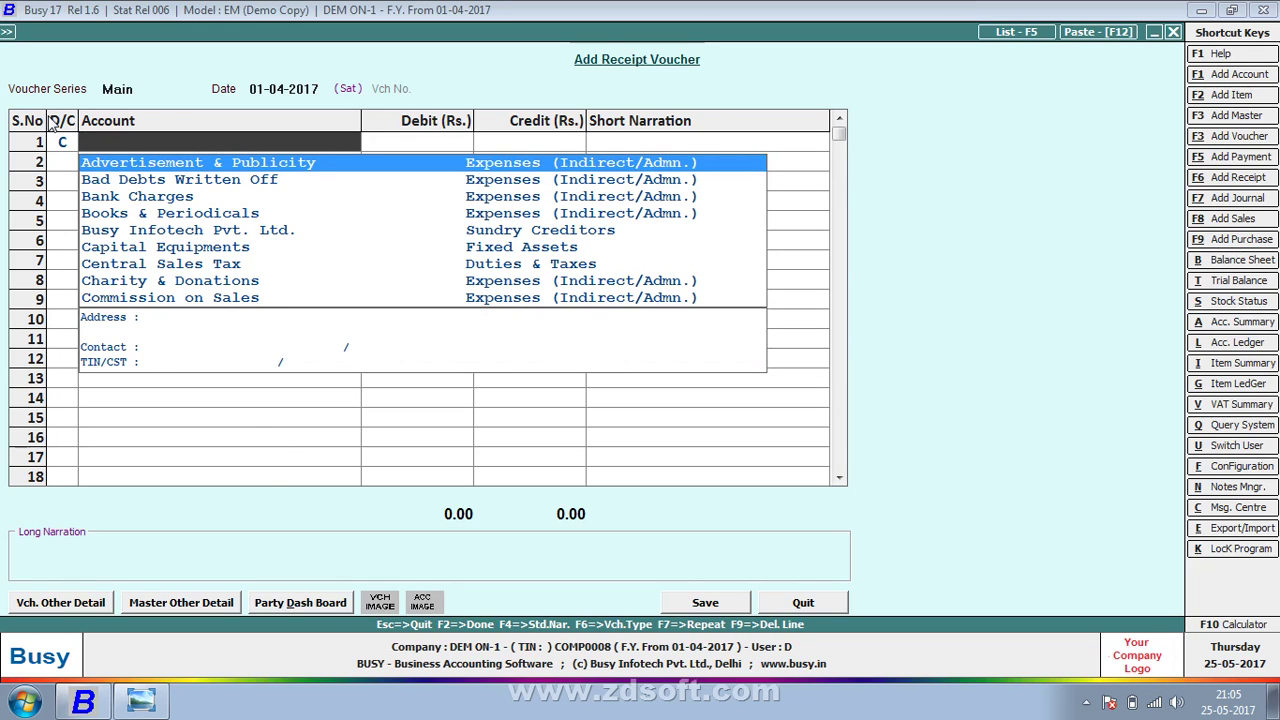
key(F3)
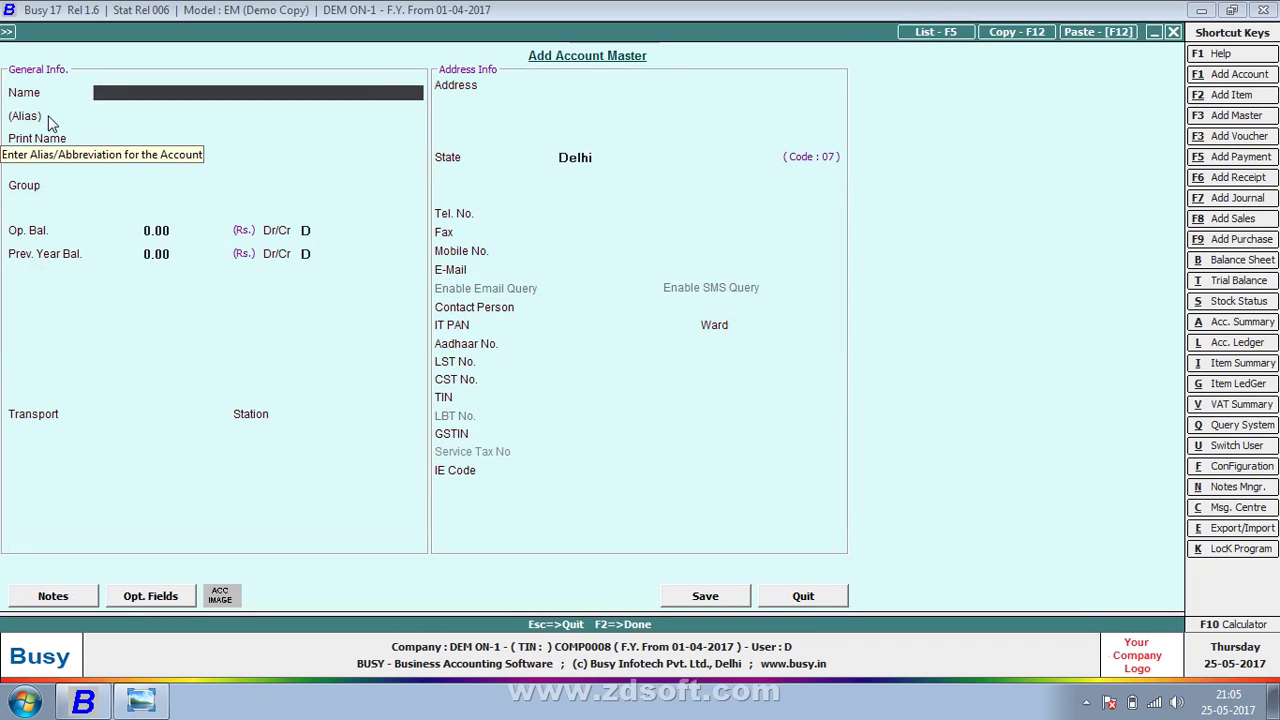
text(POOJA)
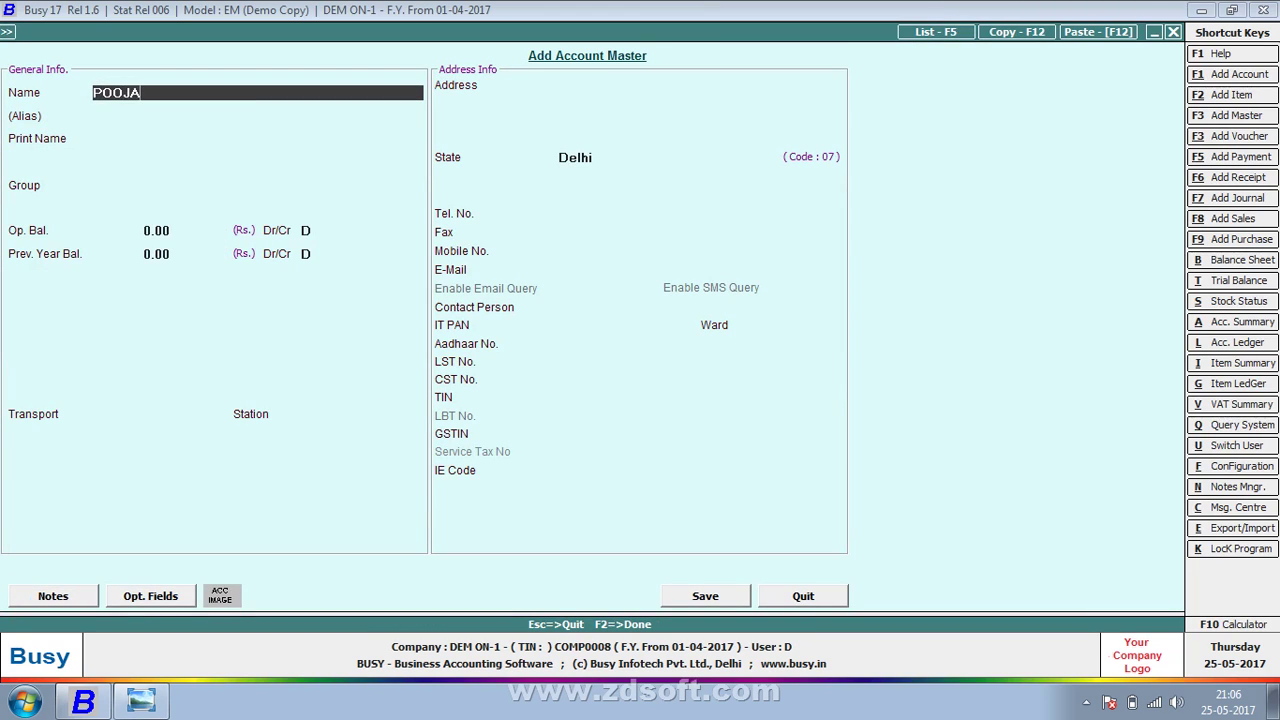
text( CAPITAL)
text('s)
key(Return)
key(Return)
key(Return)
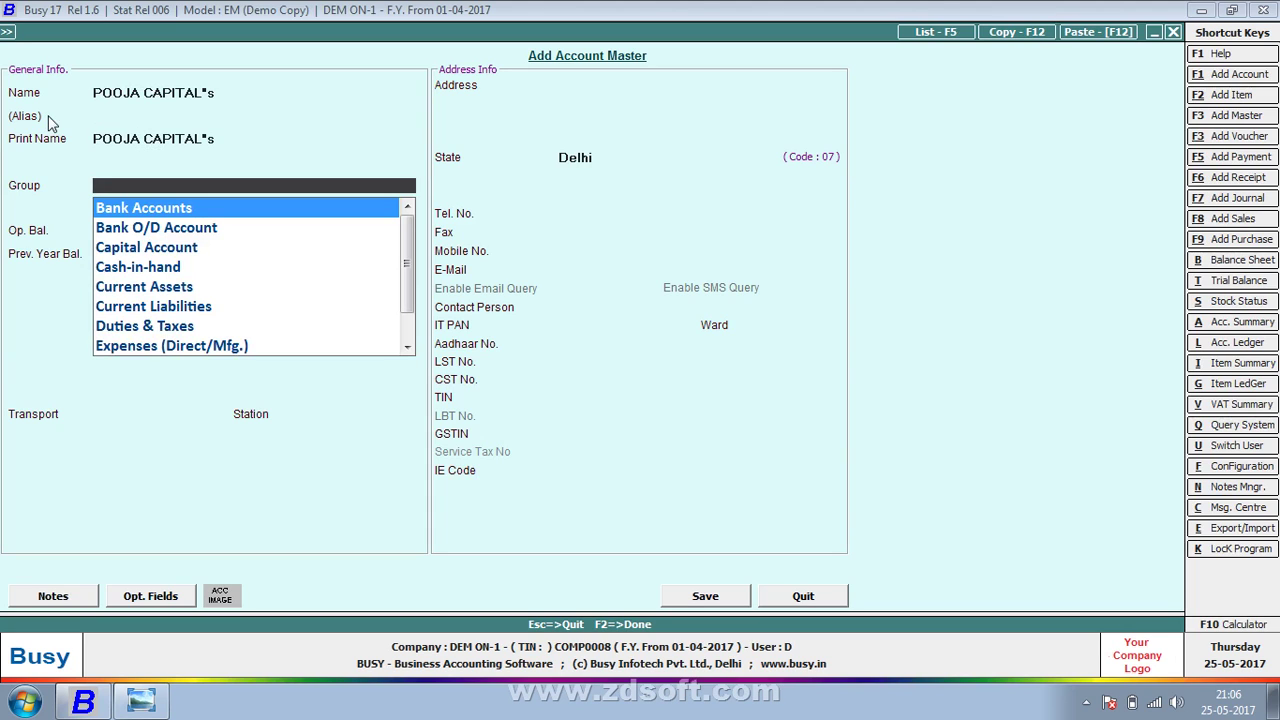
Step: Assign the new account to the Capital Account group, leave its opening balance empty, and save it
text(c)
key(Return)
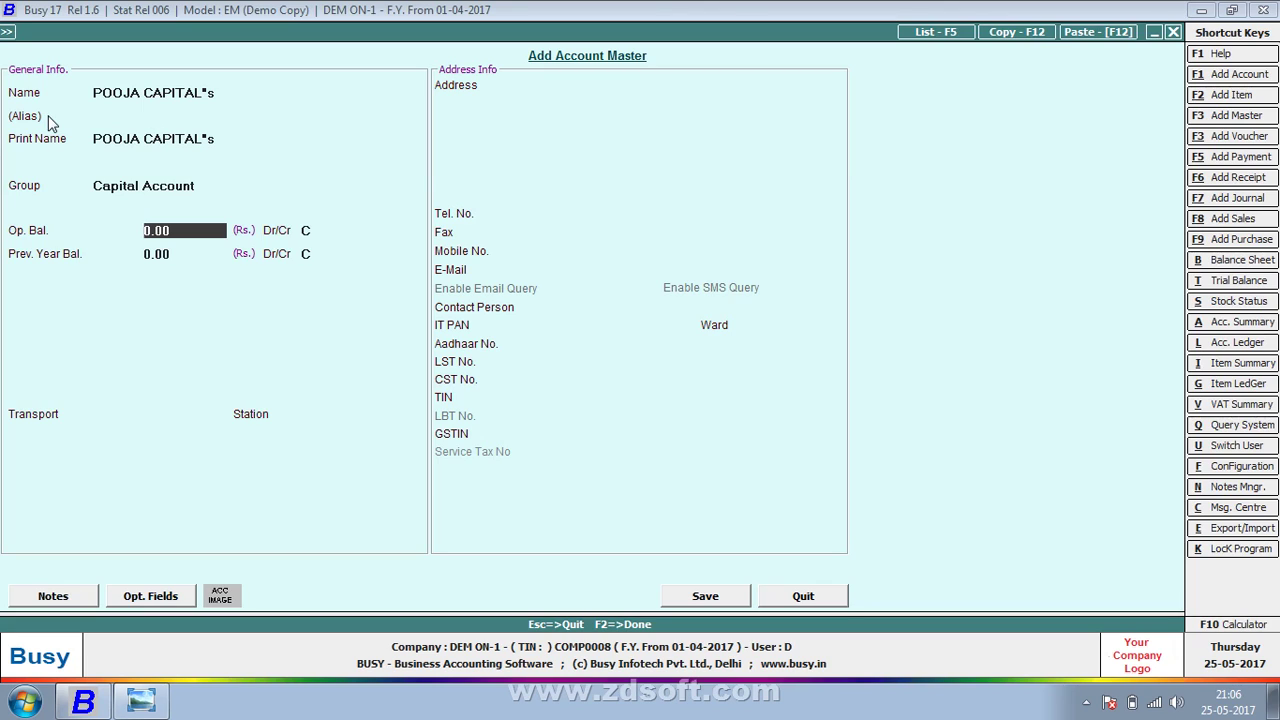
key(Return)
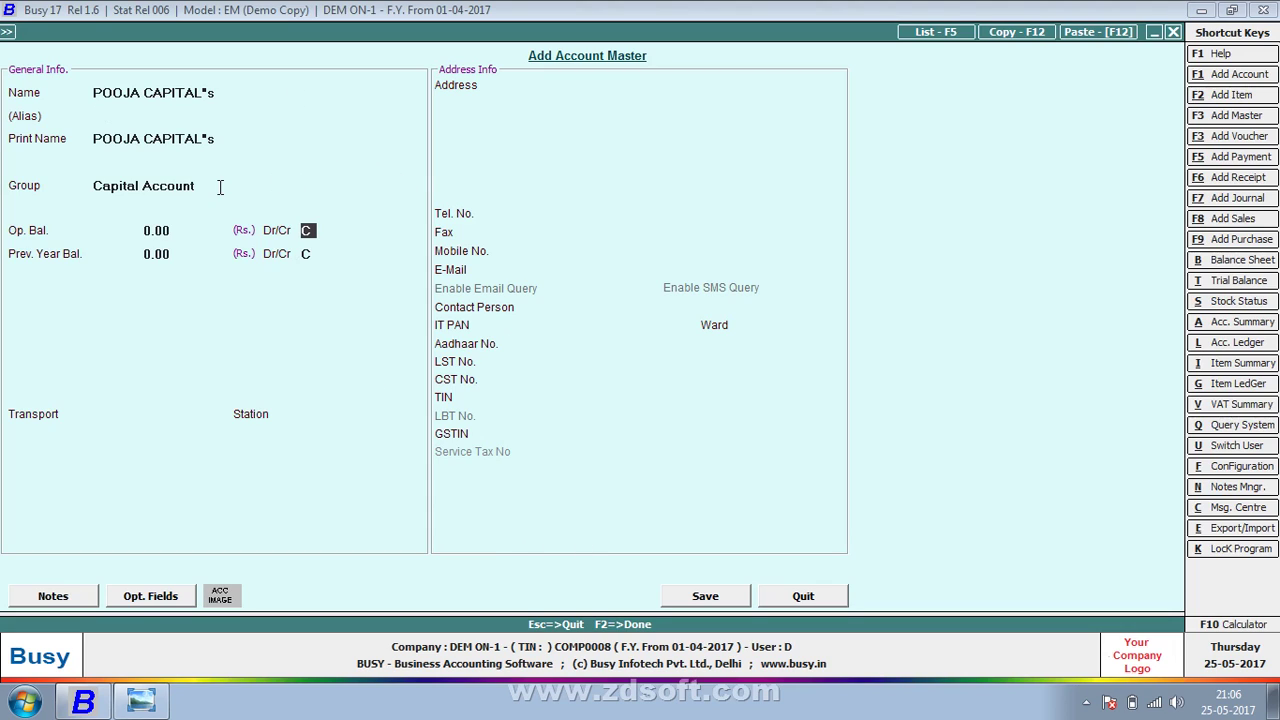
click(710, 597)
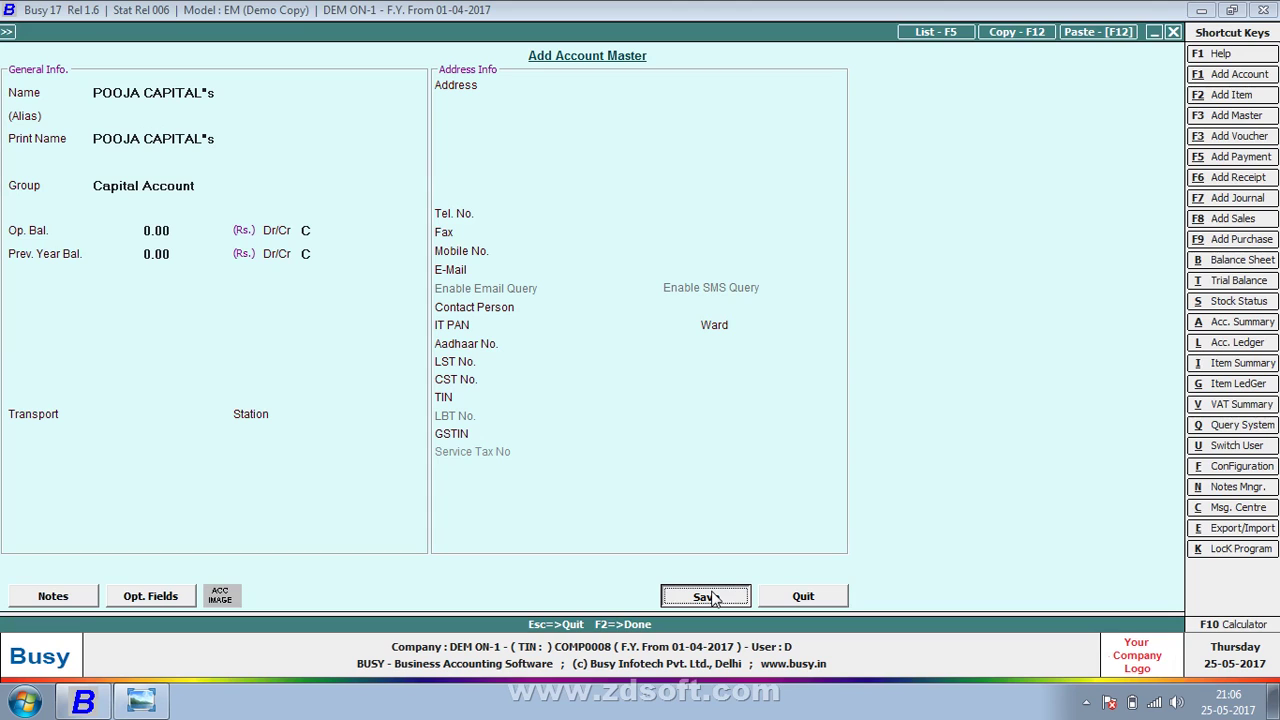
click(710, 597)
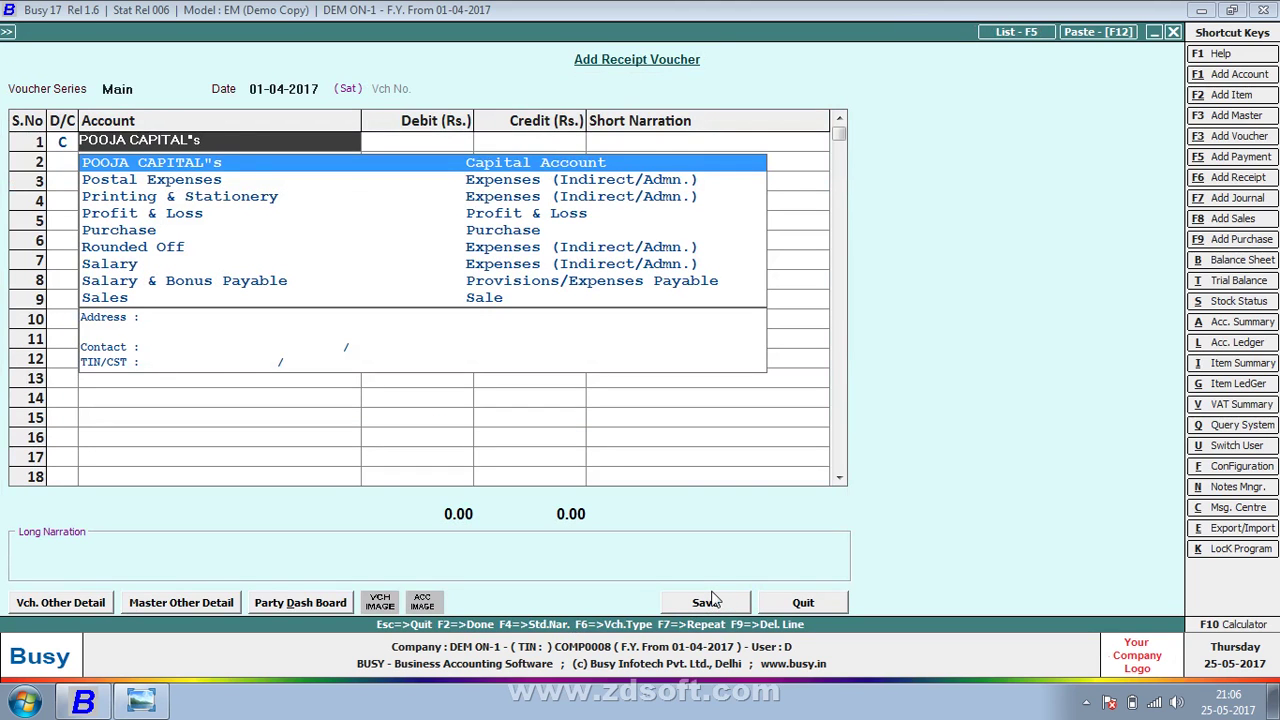
Step: Credit the new capital account with 100000 on the first line of the receipt voucher
key(Return)
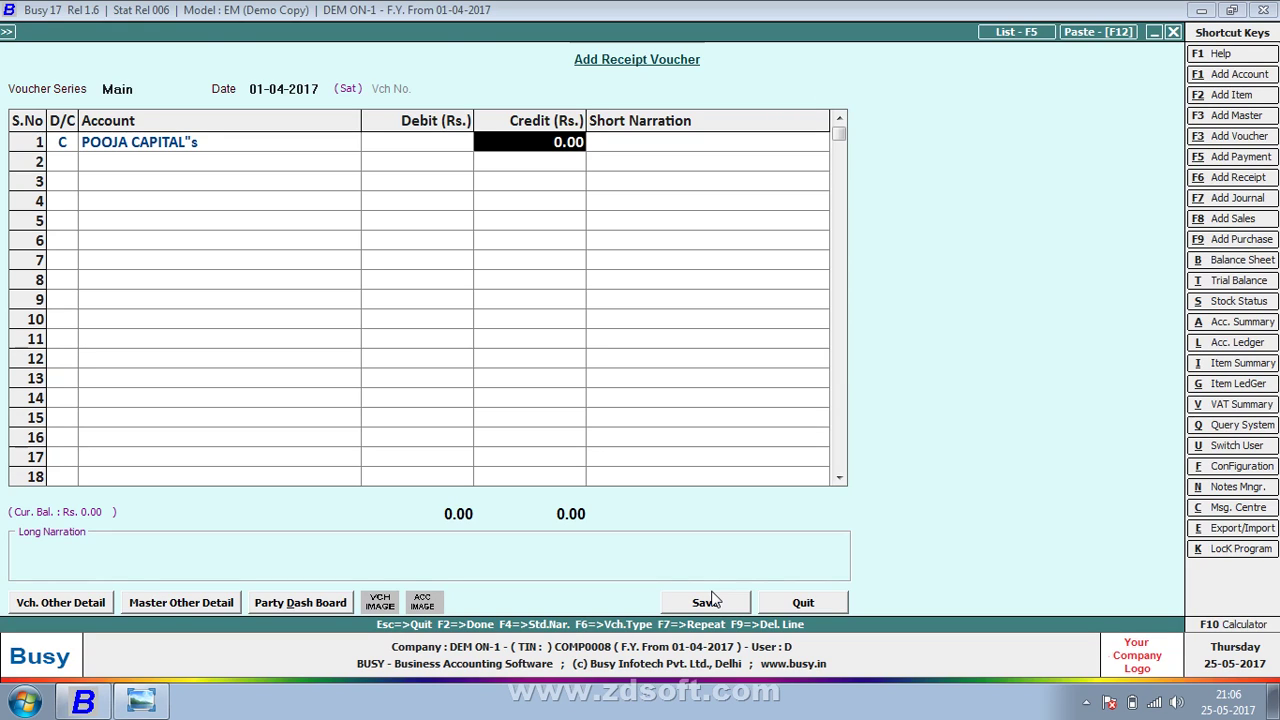
text(100000)
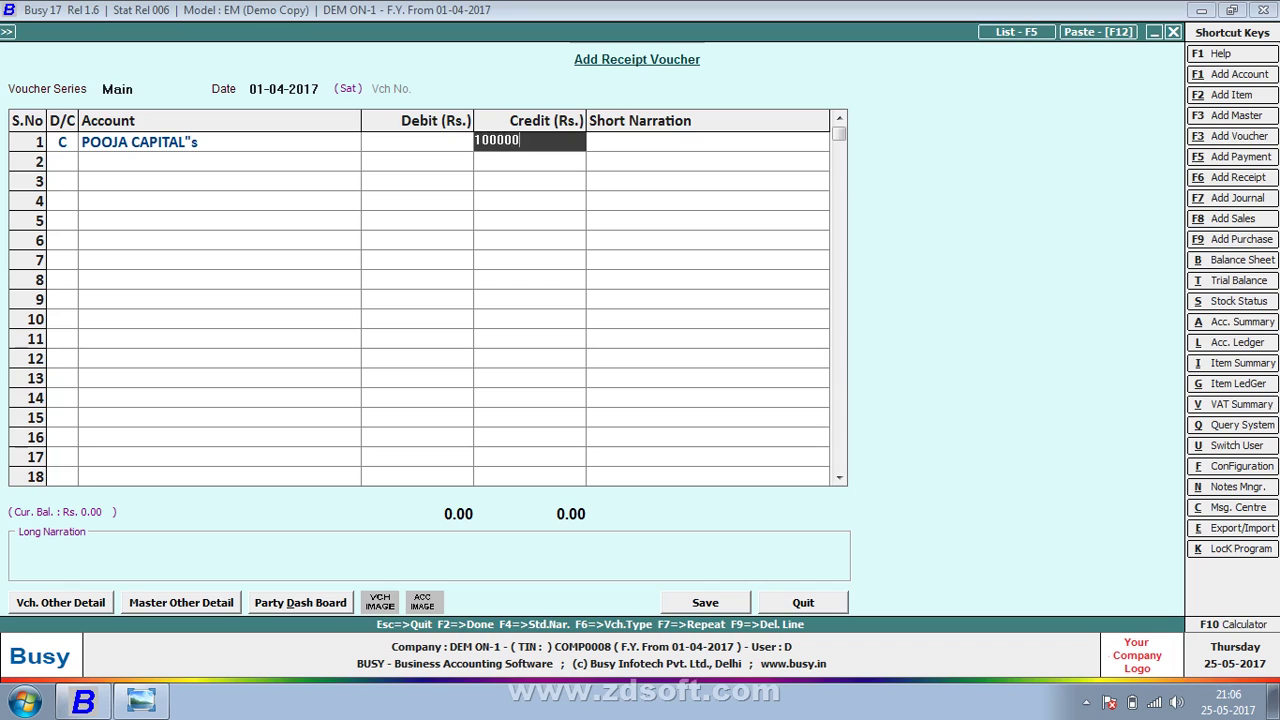
key(Return)
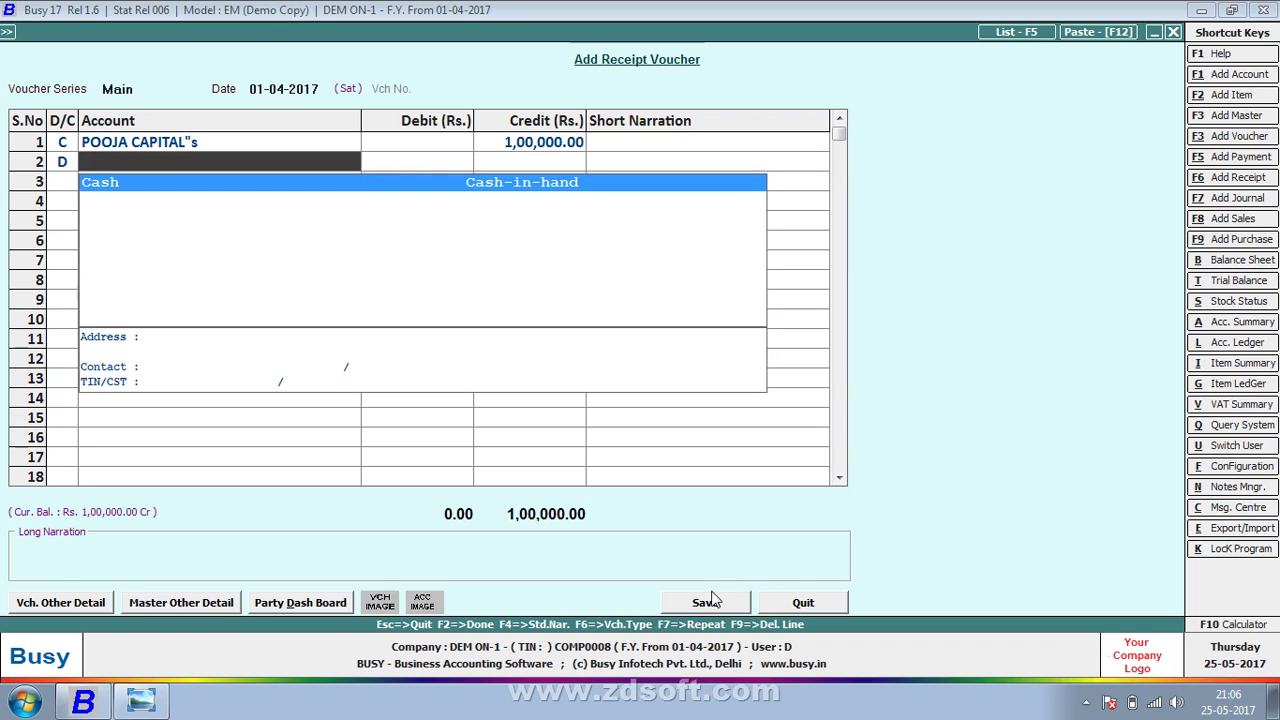
Step: Debit Cash with 1,00,000.00 on the second line, leave the narrations blank, and save the receipt voucher
key(Return)
key(Return)
key(Return)
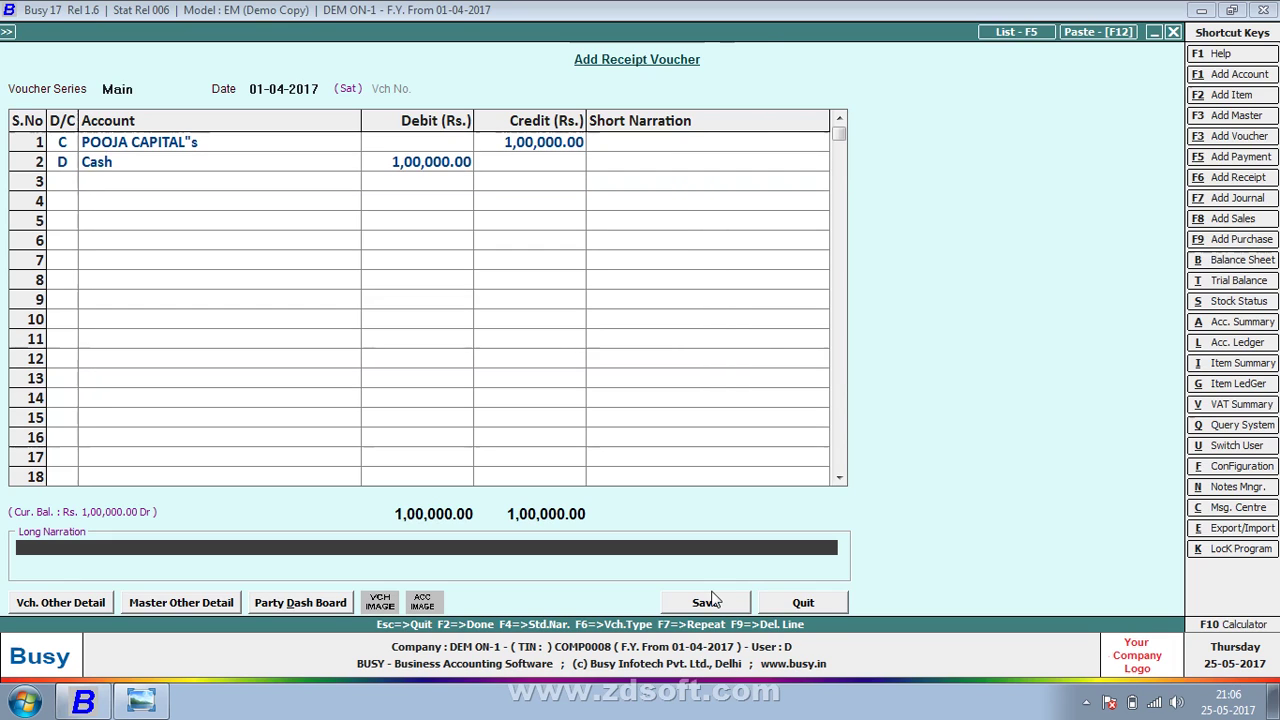
key(Return)
click(706, 602)
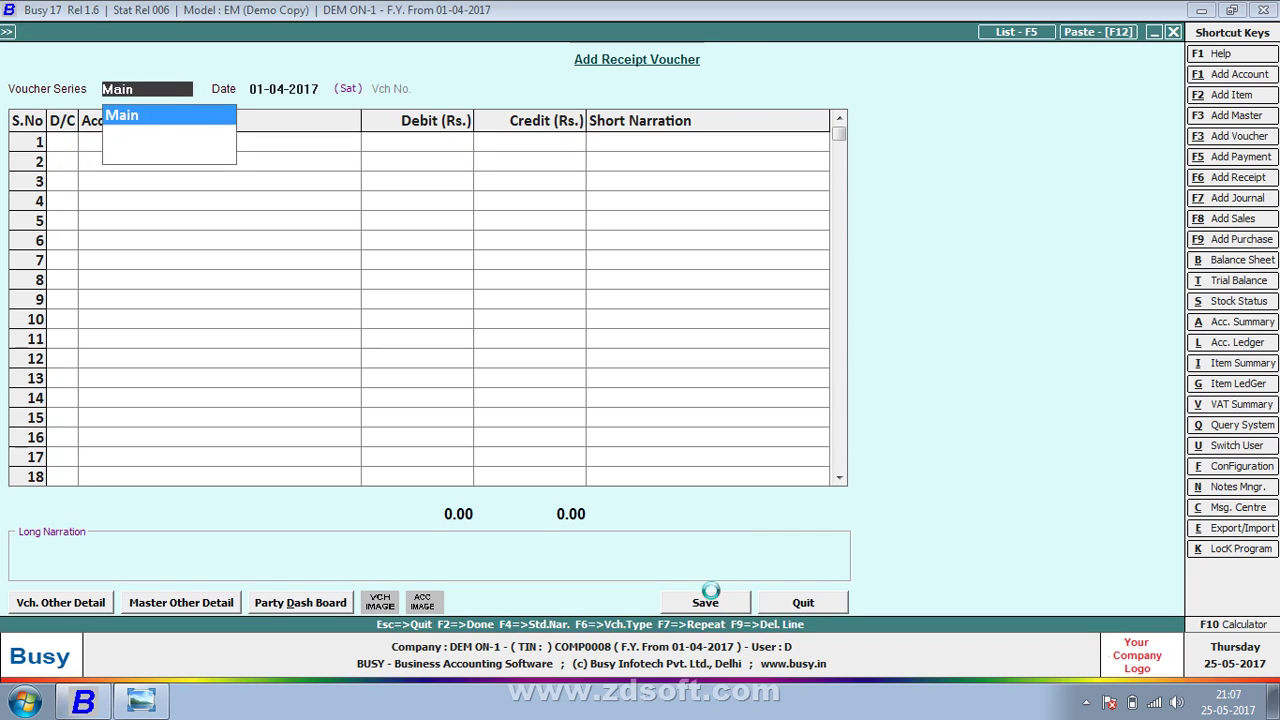
Step: List the receipt vouchers for 1-4-2017, review the saved capital entry, and return to the main menu without changes
key(F5)
key(Return)
key(Return)
key(Return)
key(Return)
key(Return)
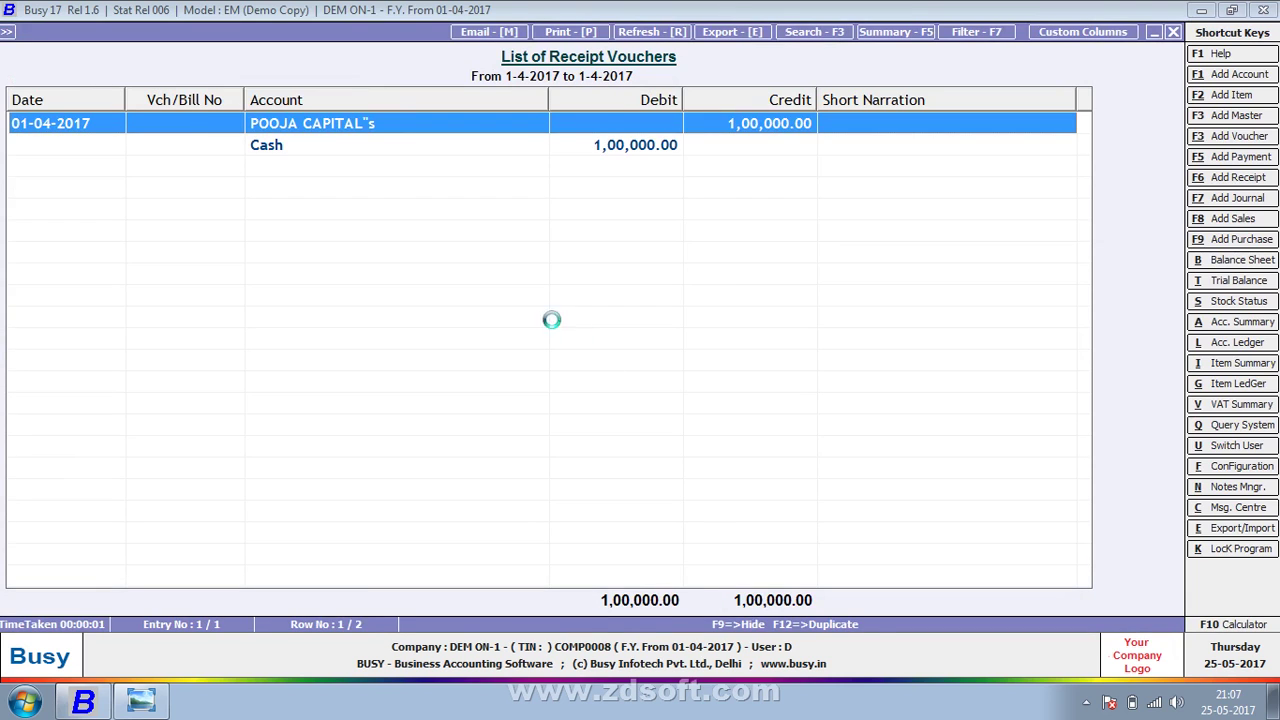
key(Return)
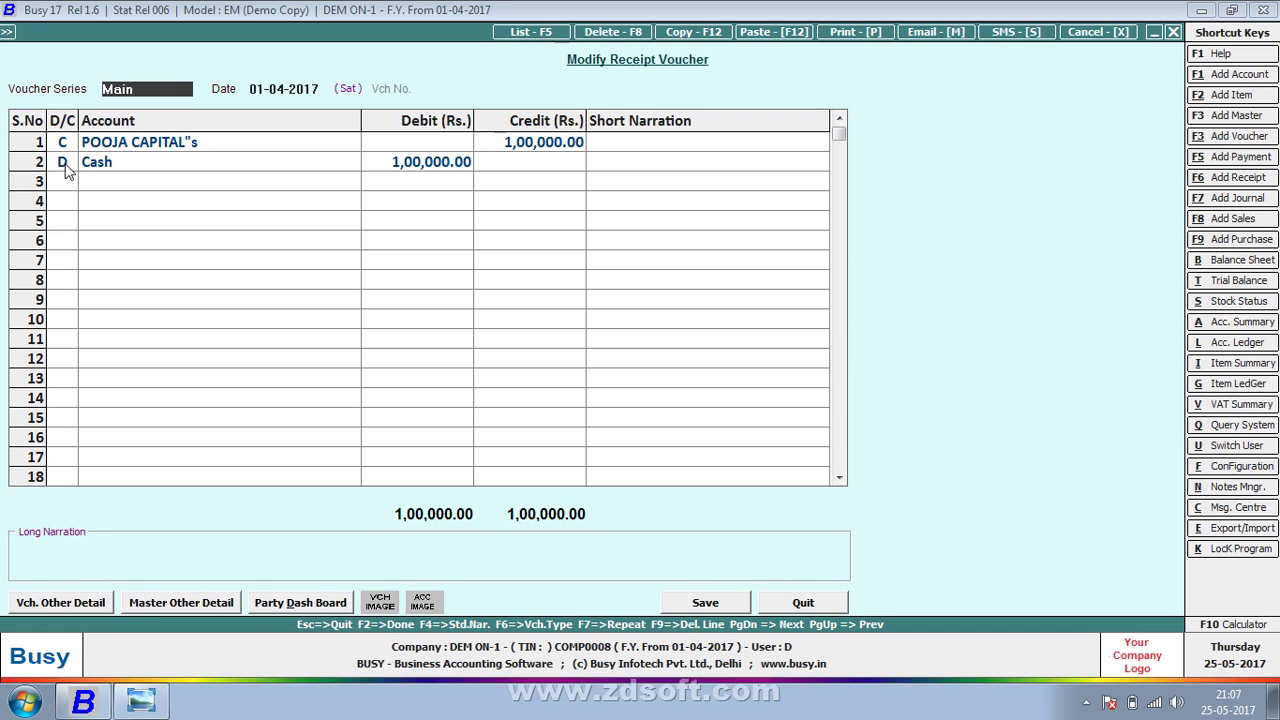
key(Escape)
key(Escape)
key(Escape)
key(Escape)
key(Escape)
key(Escape)
key(Return)
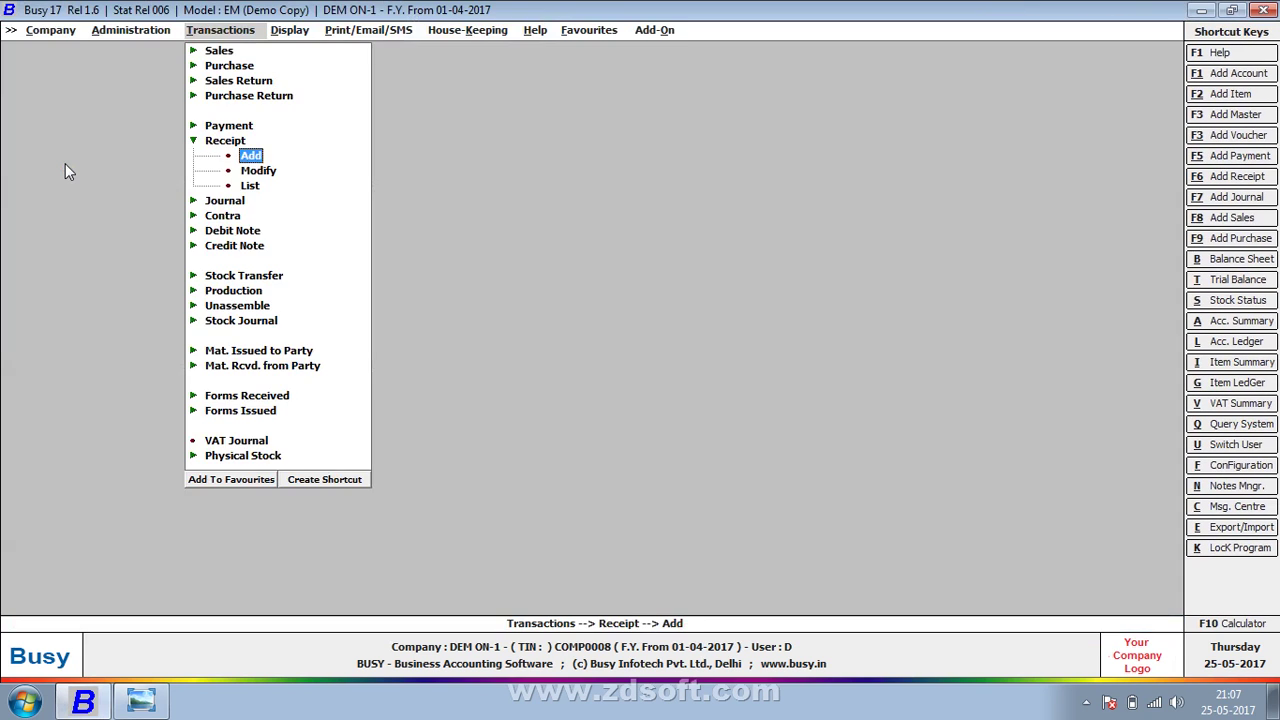
key(Escape)
Step: Consult the unsecured loans and sundry debtors lists in the scanned image in Windows Photo Viewer, and return to Busy
key(alt+Tab)
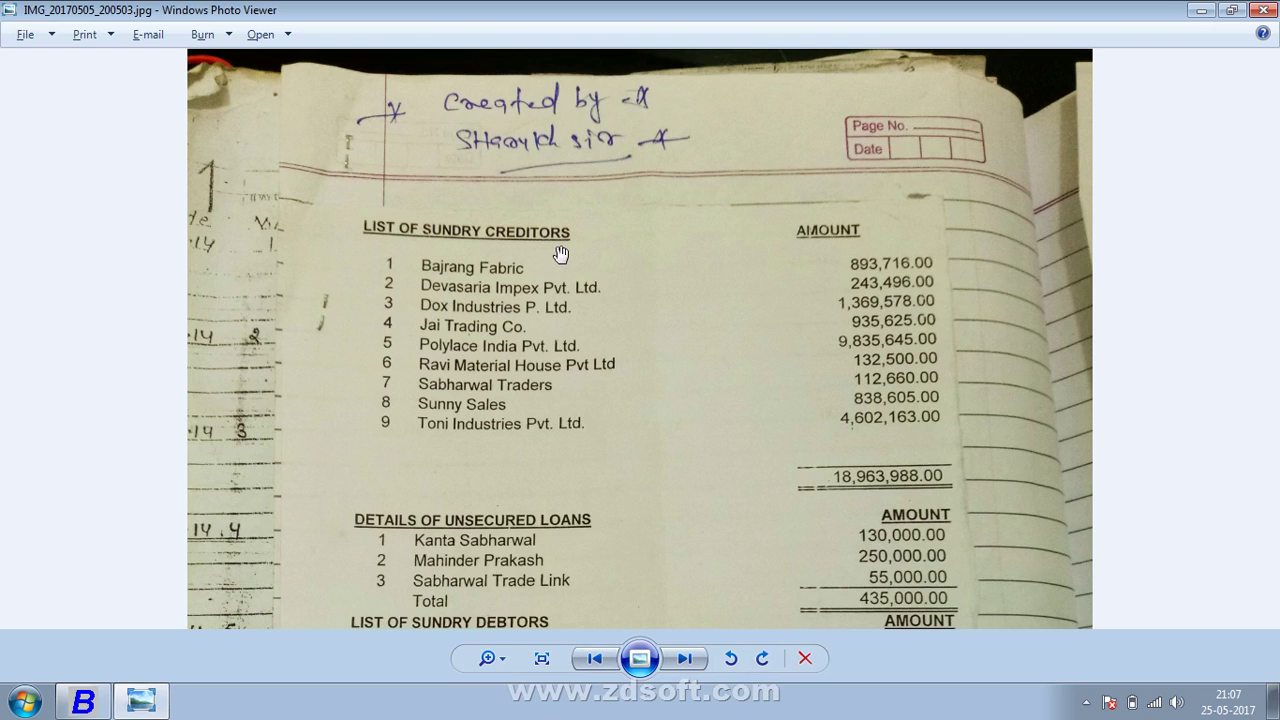
scroll(508, 524, down, 3)
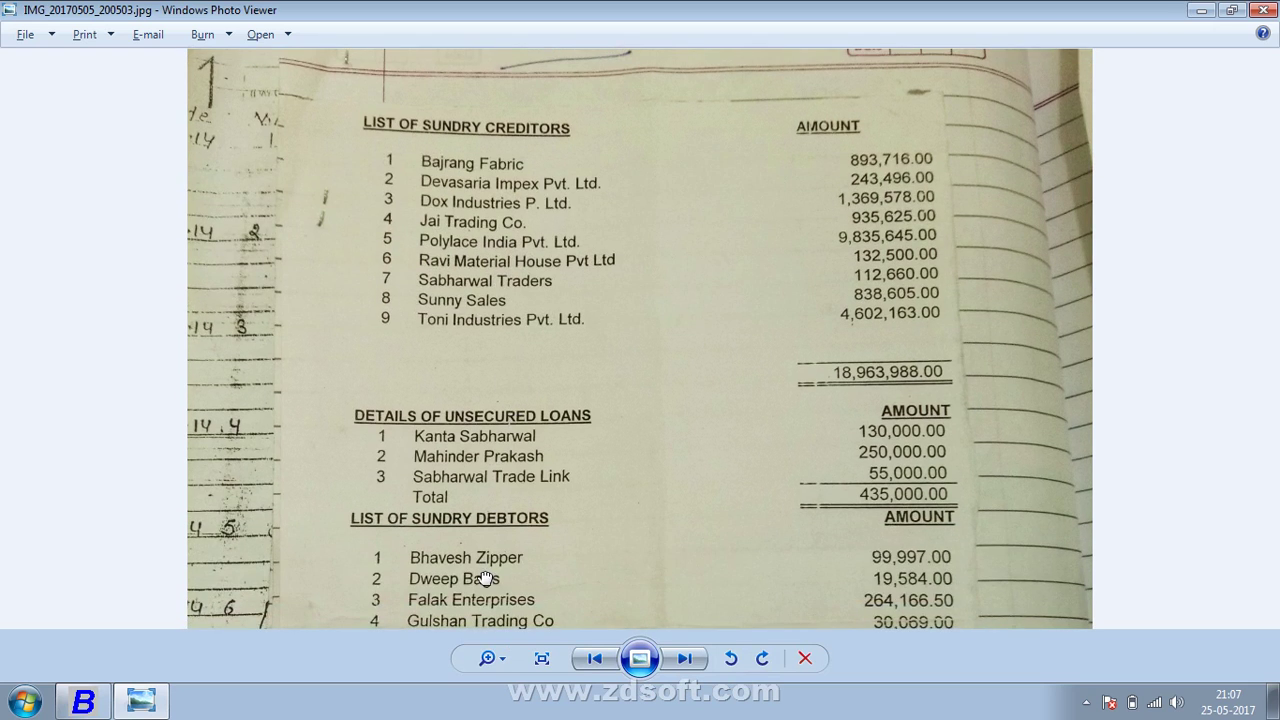
scroll(480, 560, down, 3)
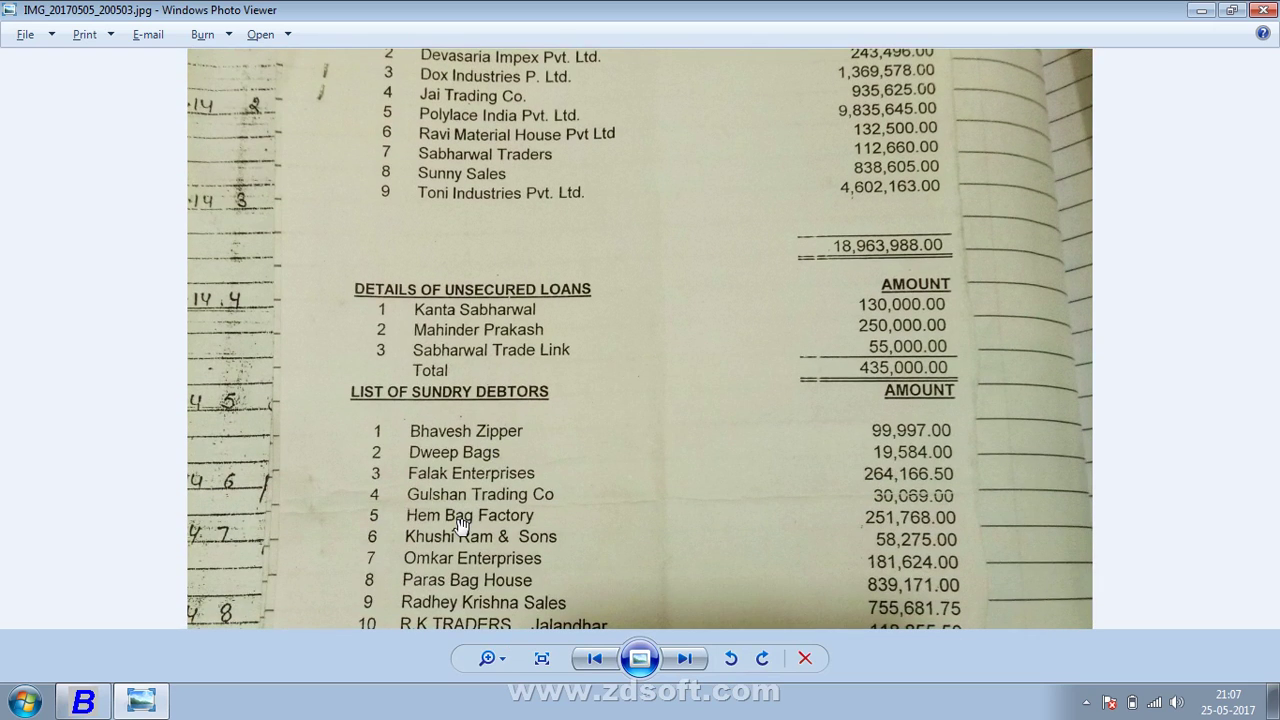
key(alt+Tab)
key(Left)
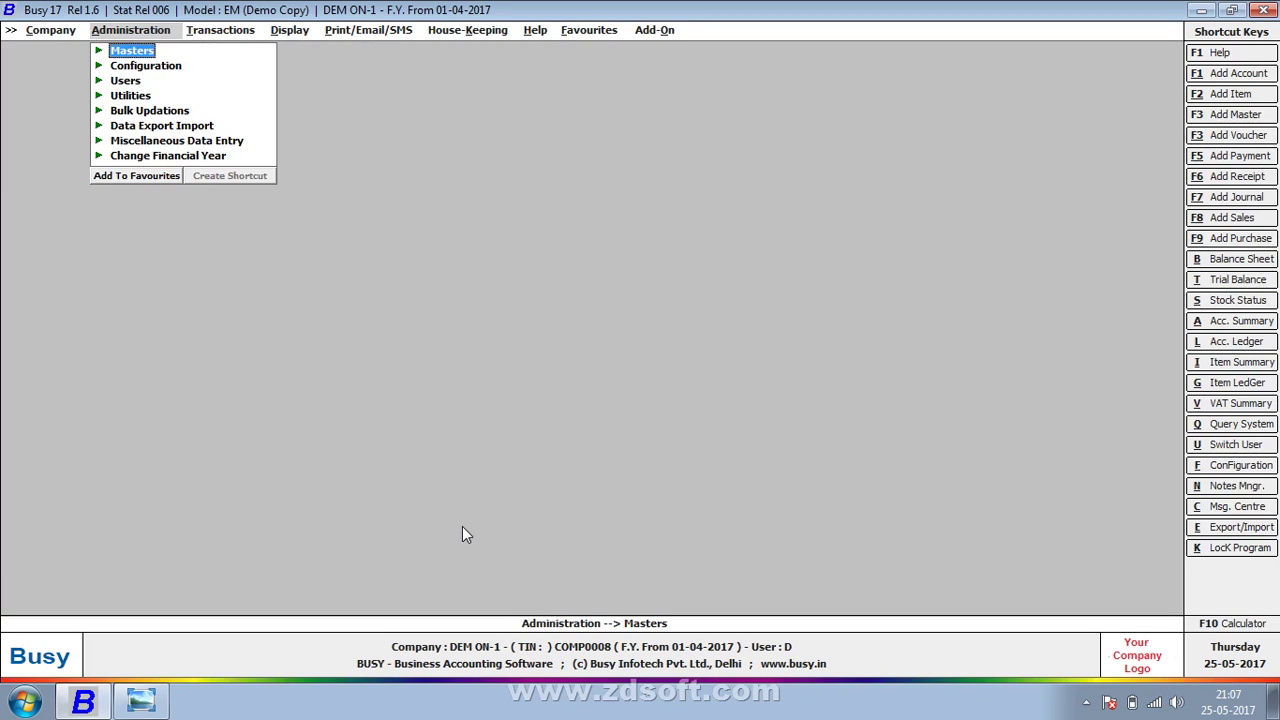
key(Return)
key(Return)
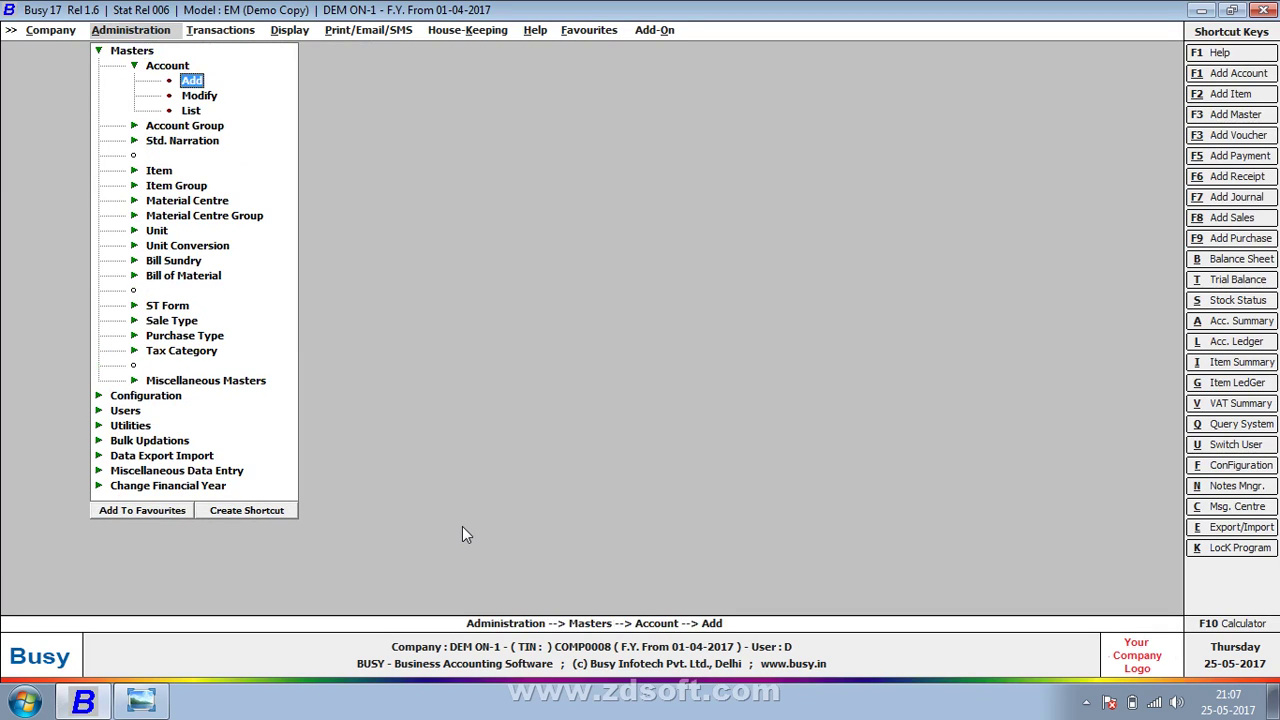
key(Escape)
key(Escape)
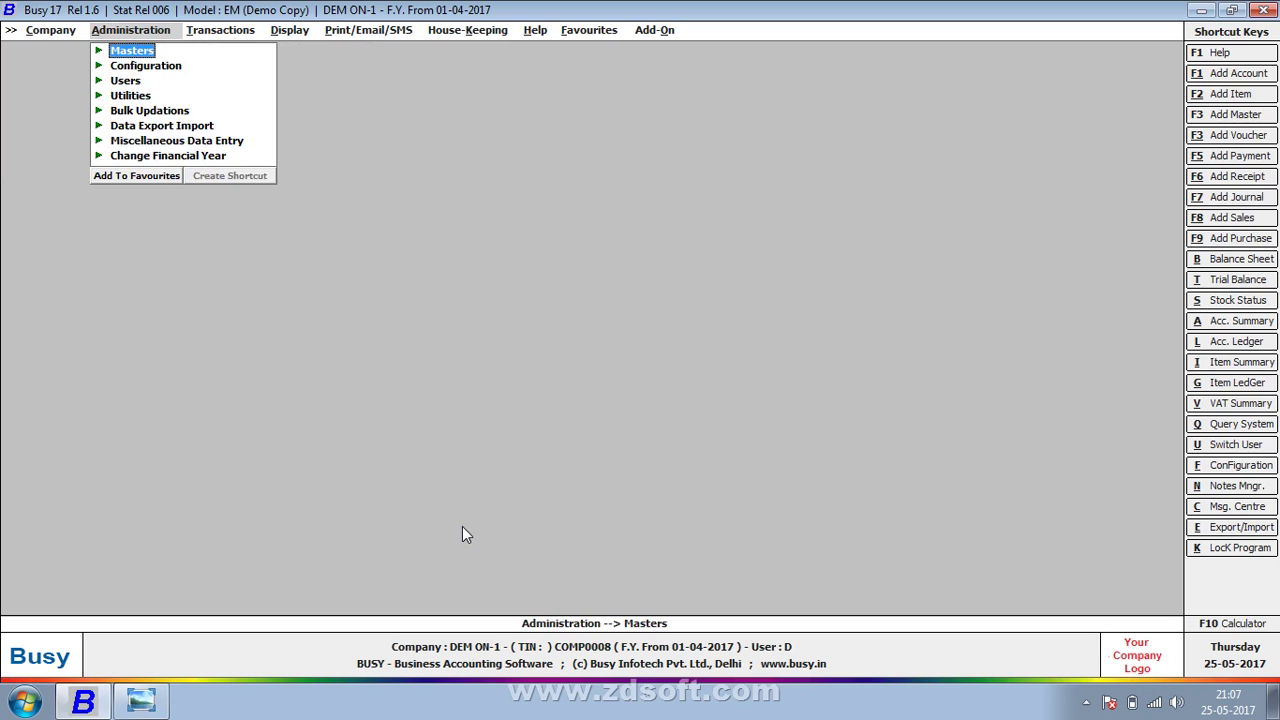
Step: Open a blank form for adding an account master
key(F1)
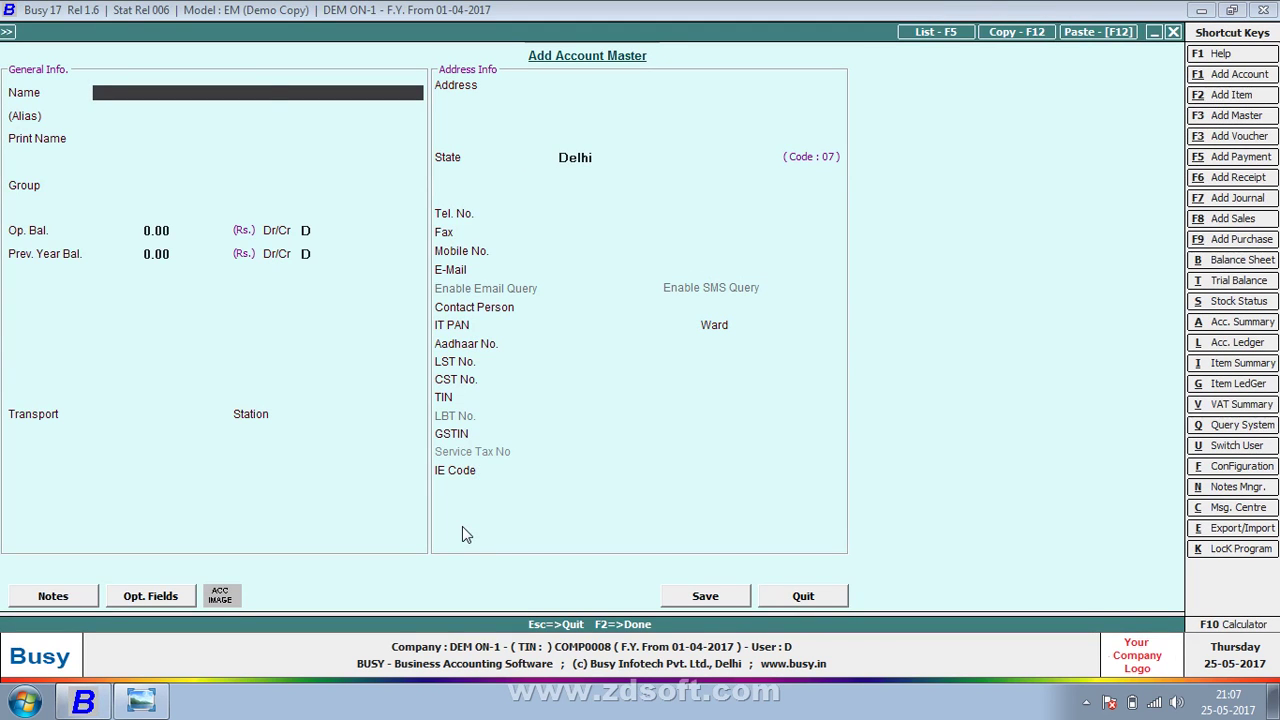
key(Escape)
key(Right)
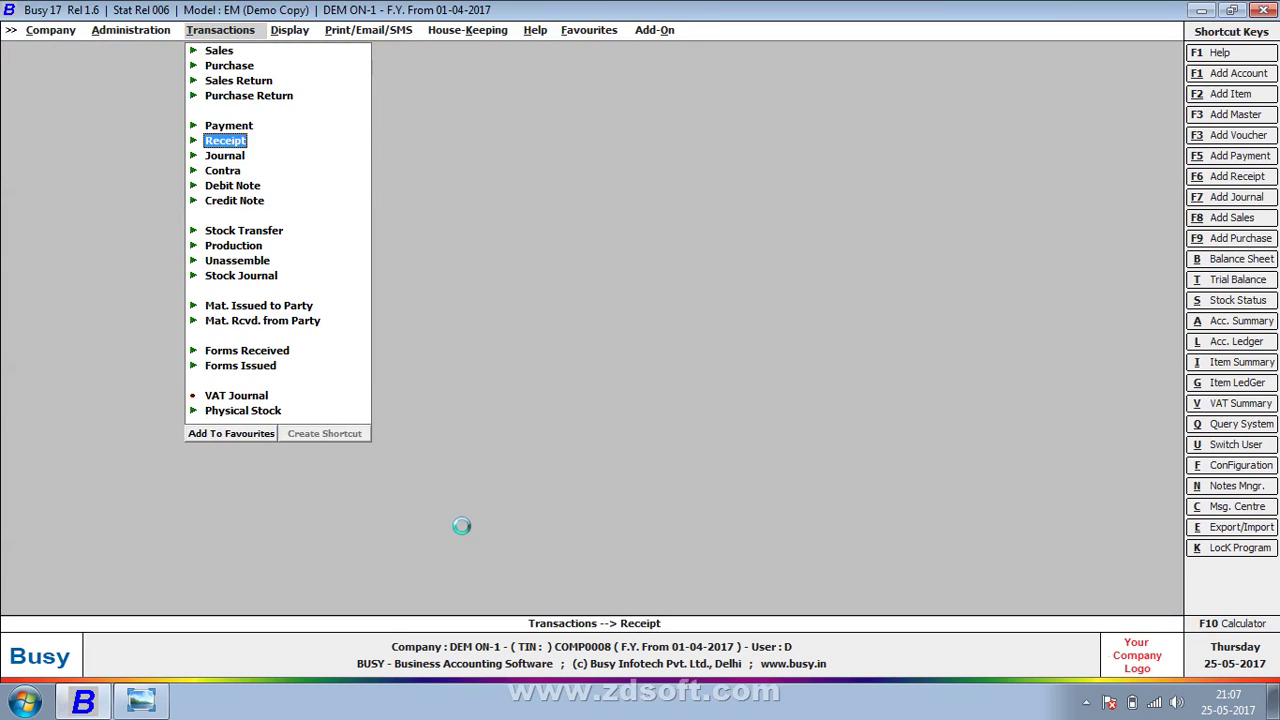
key(F1)
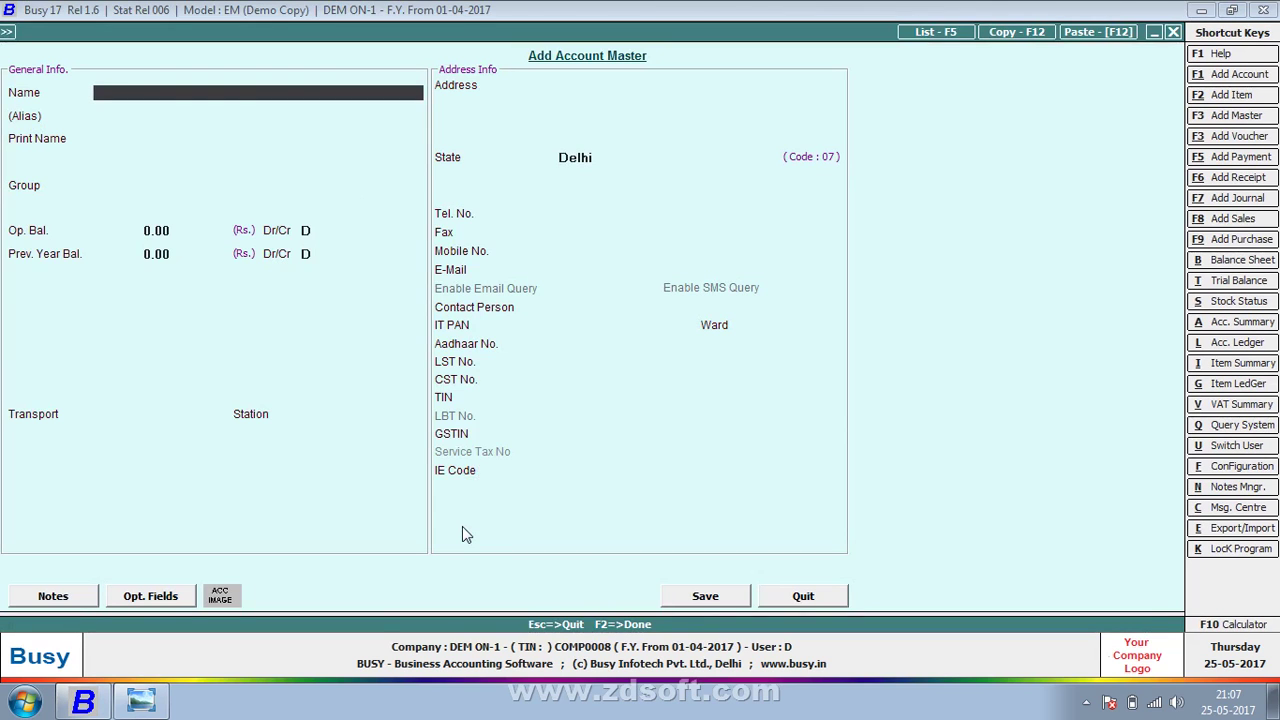
text(BHAVE)
key(BackSpace)
key(BackSpace)
key(BackSpace)
key(BackSpace)
key(BackSpace)
Step: Consult the scanned creditors list in Windows Photo Viewer, and in Busy name the account BAJRANG FABRIC under the group Sundry Creditors
key(alt+Tab)
drag(500, 258, 460, 642)
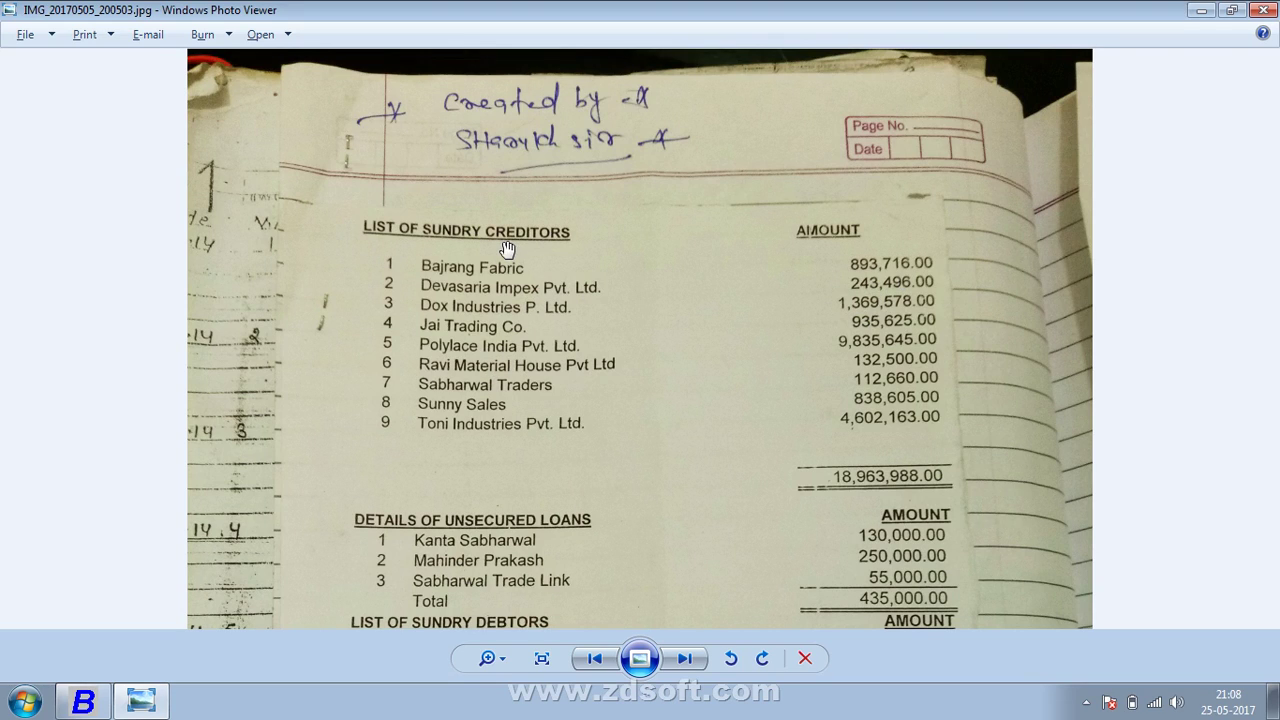
key(alt+Tab)
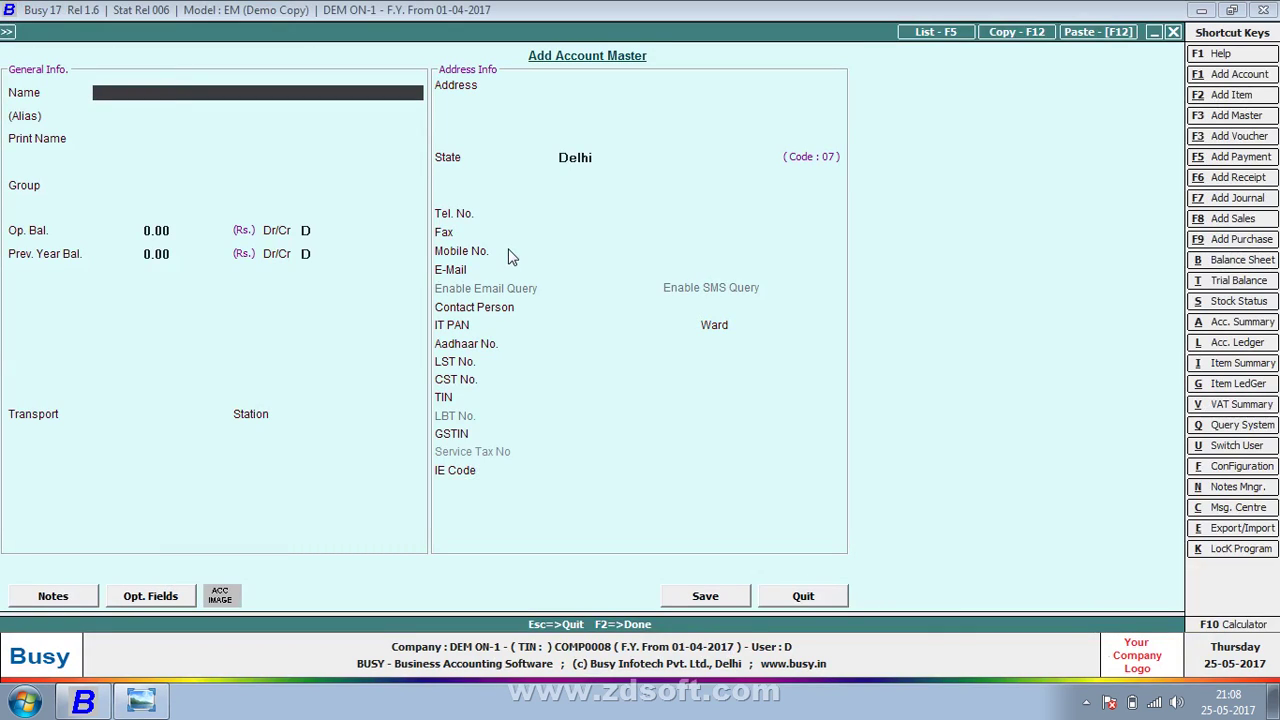
text(BAJRANG FABRIC)
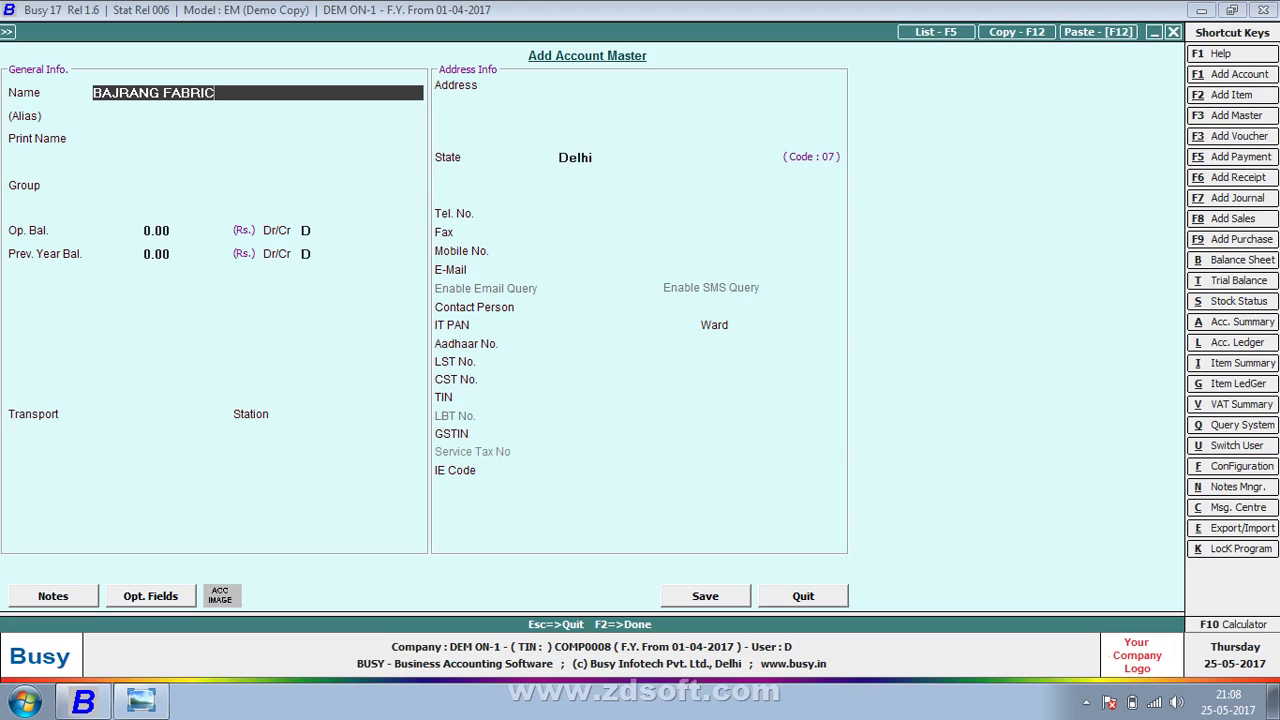
key(Return)
key(Return)
key(Return)
text(sun)
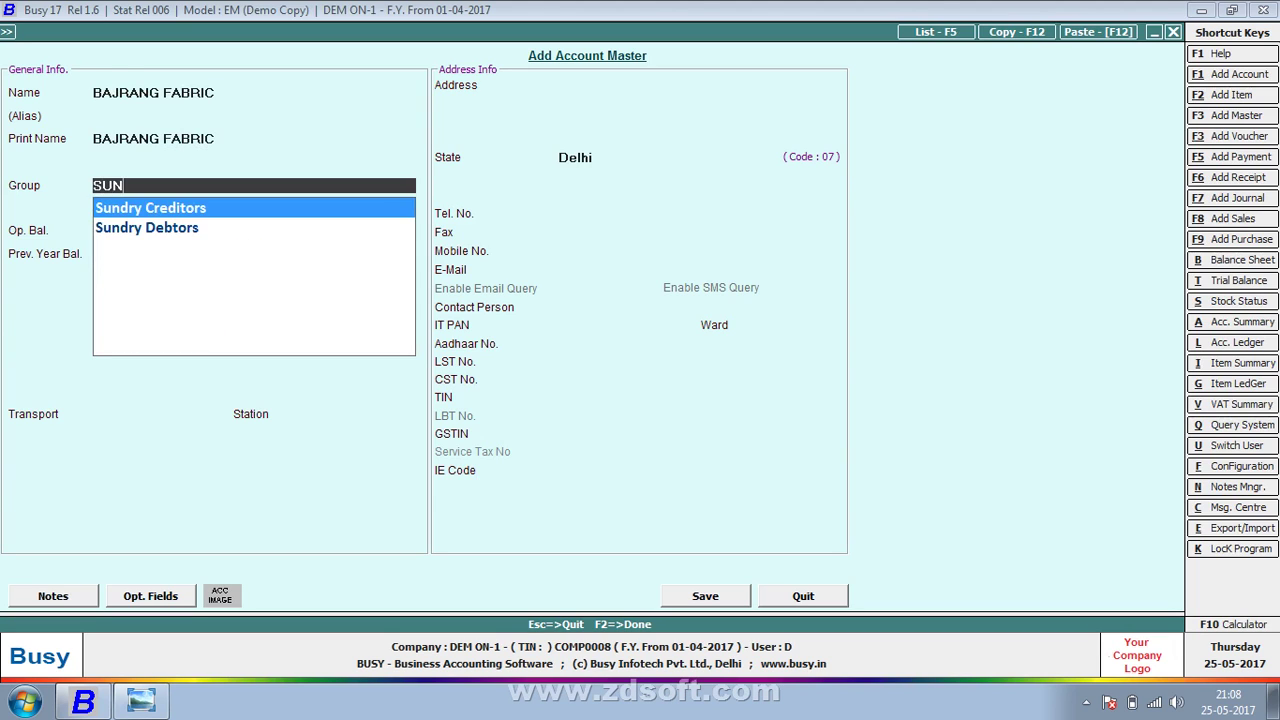
key(Return)
key(Return)
Step: Set the opening balance to 893716 credit from the scanned list, set bill-by-bill balancing to N, and save the account
key(Up)
text(893)
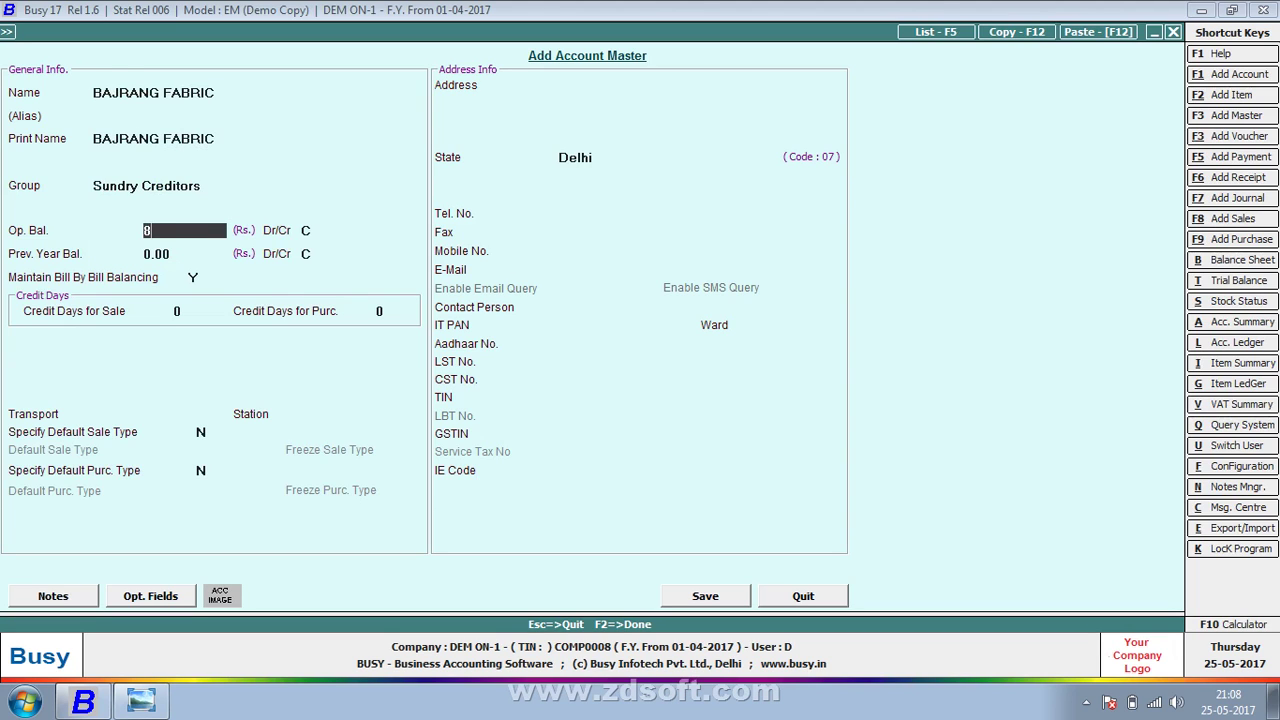
key(alt+Tab)
key(alt+Tab)
text(716)
key(Return)
key(Return)
key(Return)
key(n)
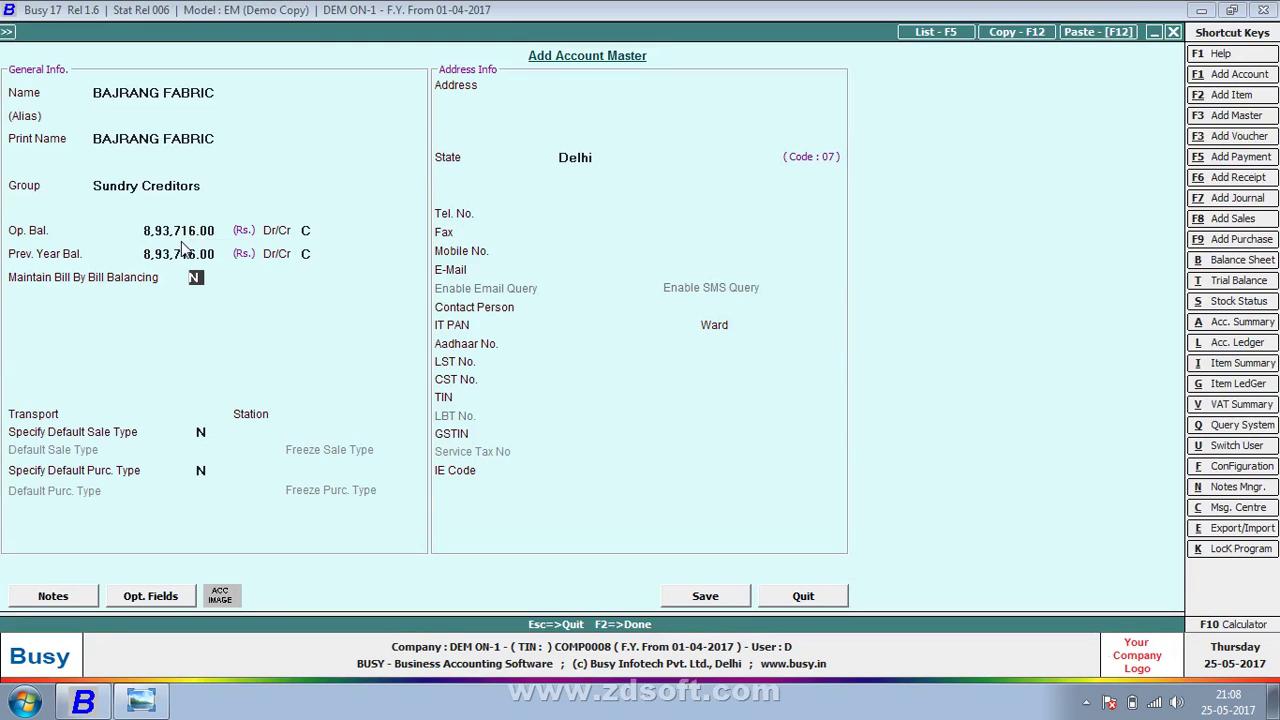
click(310, 230)
click(698, 596)
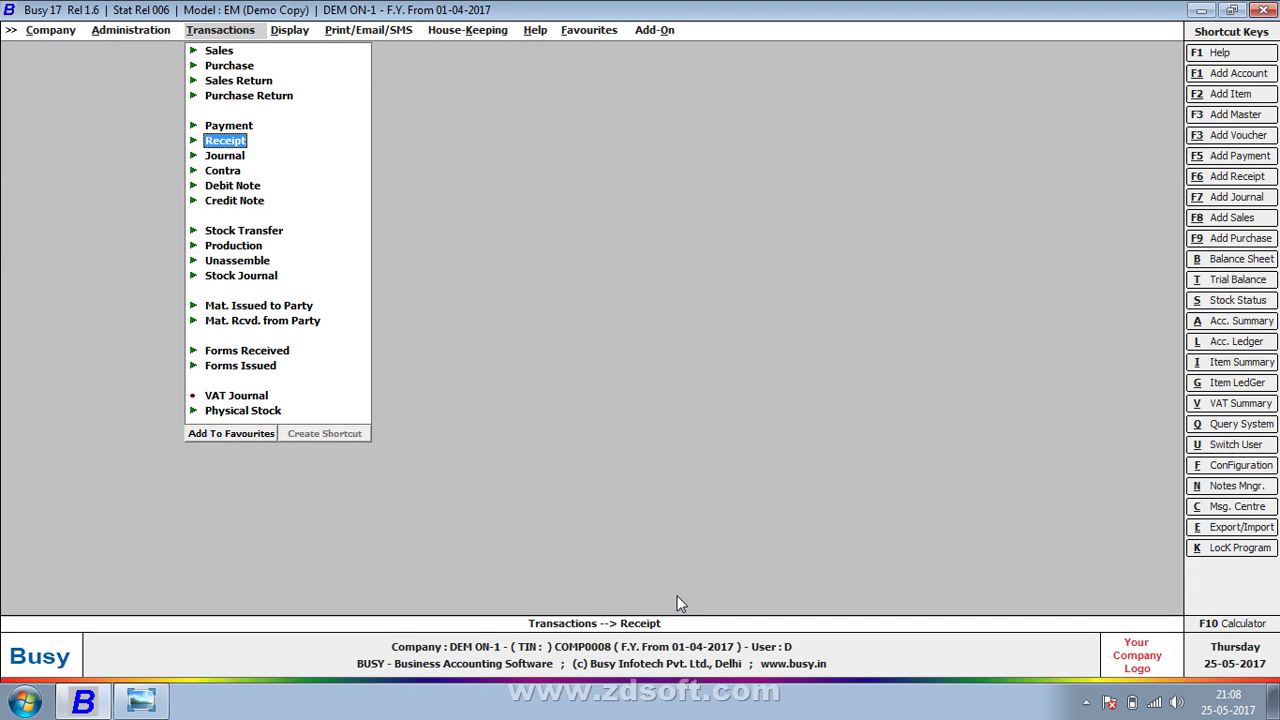
Step: Start another account master, consult the sundry debtors list in the scanned image in Windows Photo Viewer, and return to Busy
key(alt+F1)
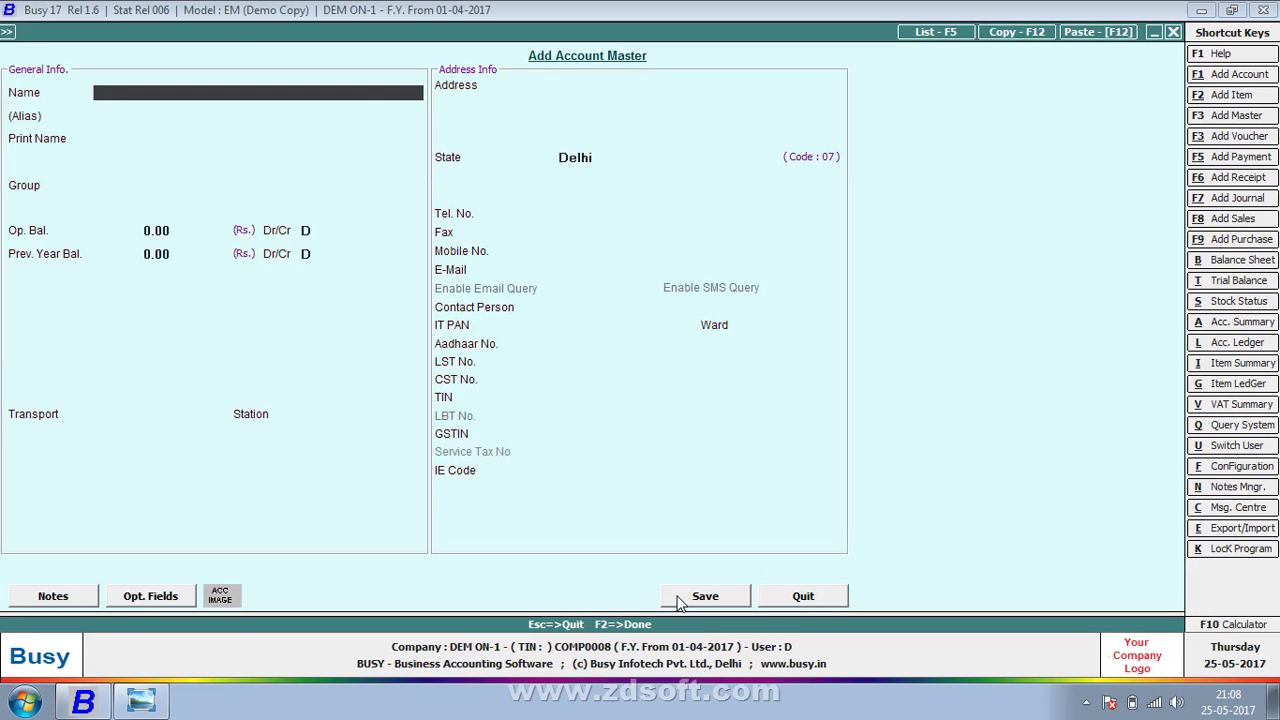
key(Escape)
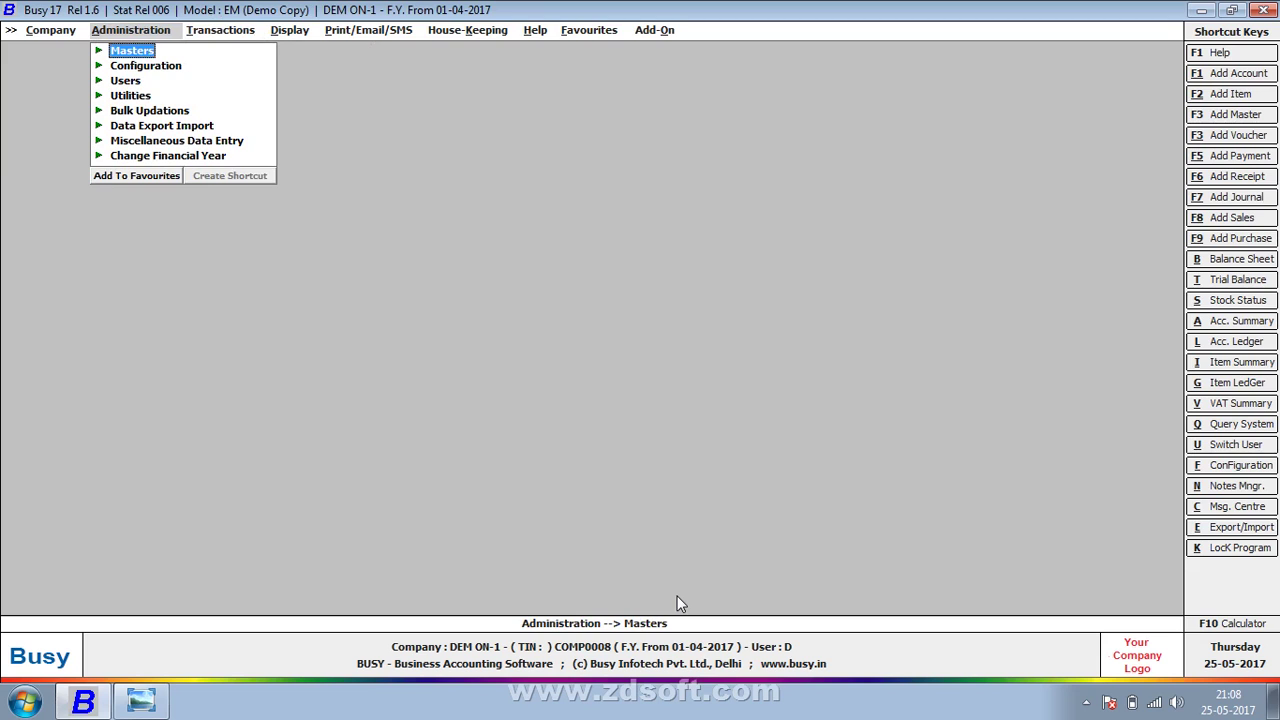
key(Return)
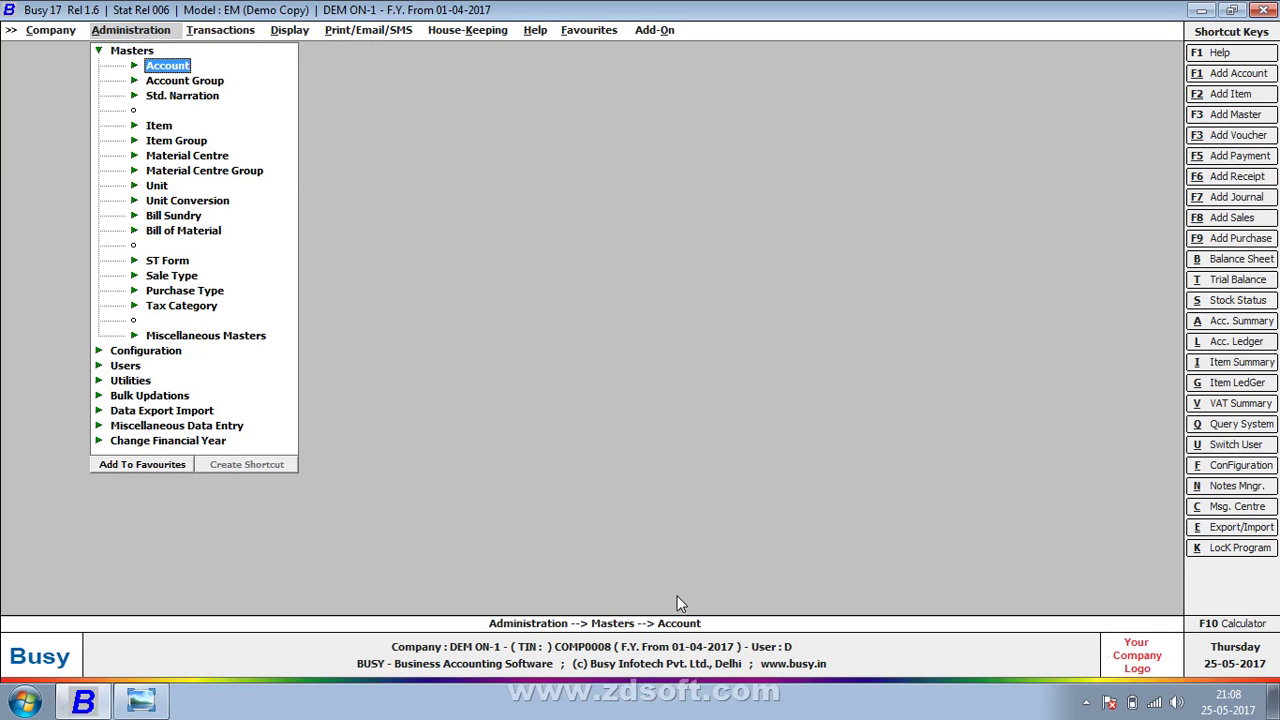
key(Return)
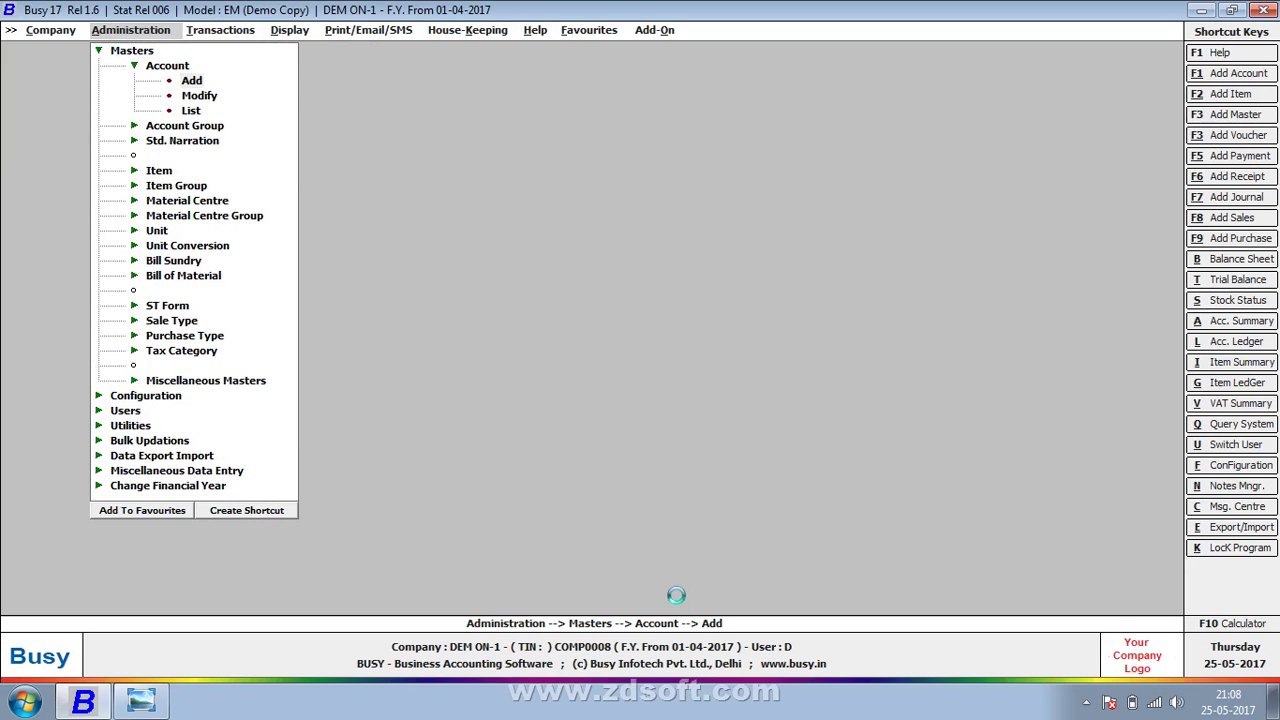
key(Return)
key(alt+Tab)
drag(676, 597, 549, 237)
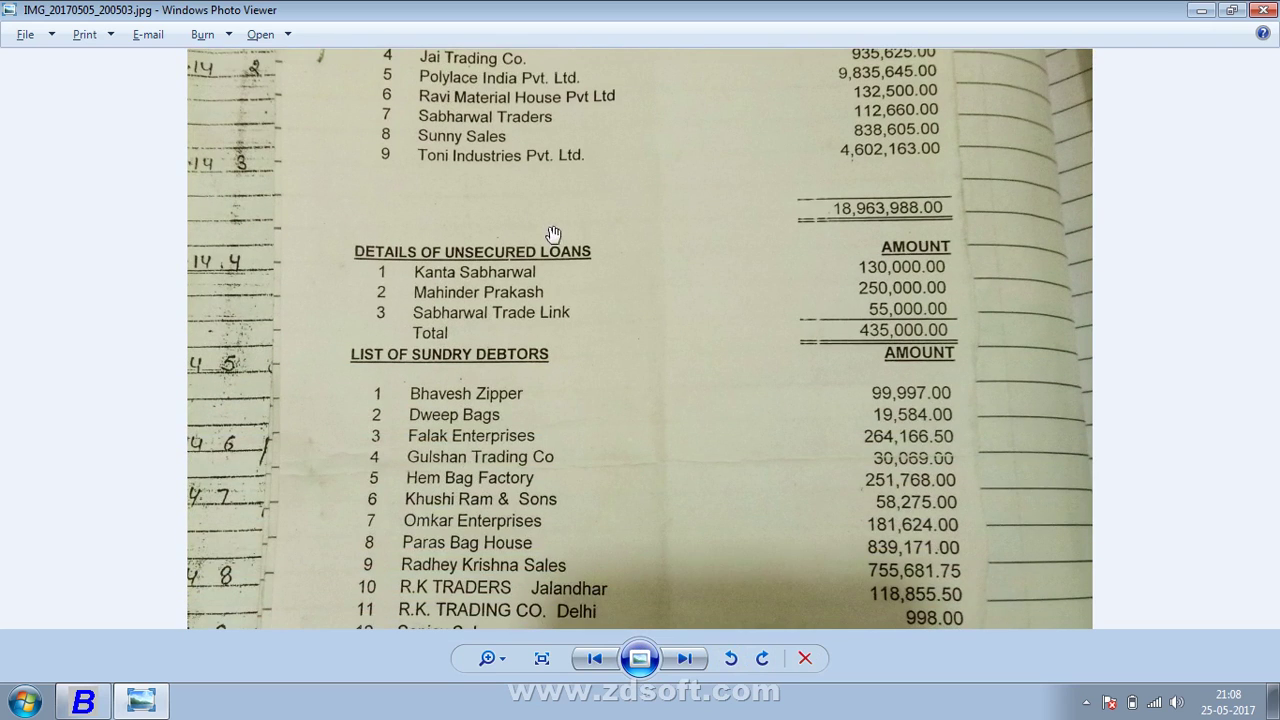
key(alt+Tab)
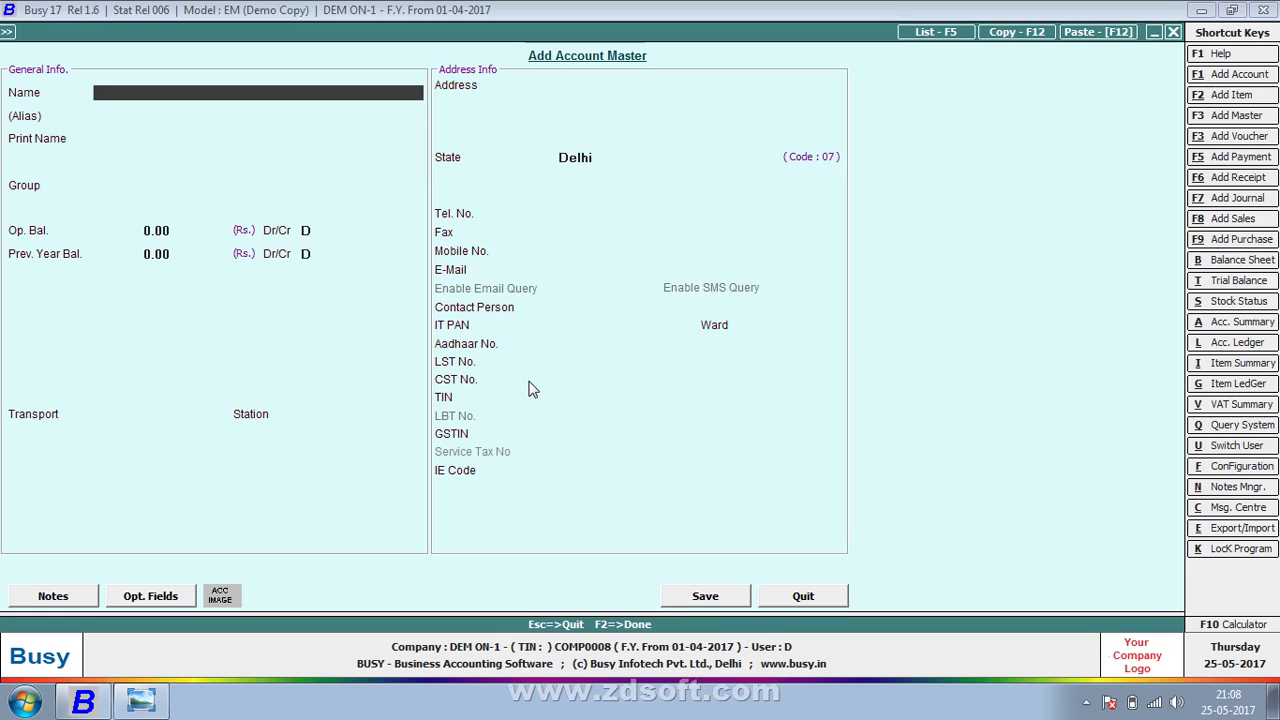
Step: Name the new account BHAVESH ZIPPER, leave the alias blank, and keep the same print name
text(BHAVESH ZIPPER)
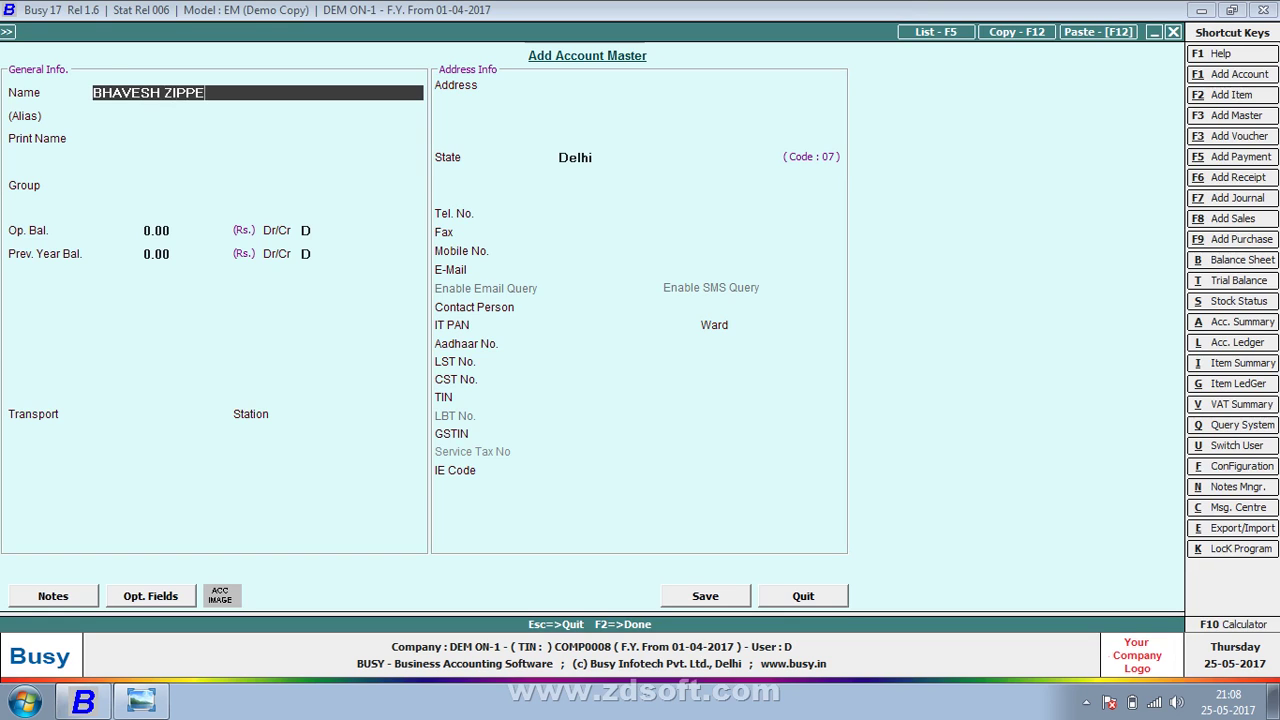
key(Return)
key(Return)
key(Return)
text(SUN)
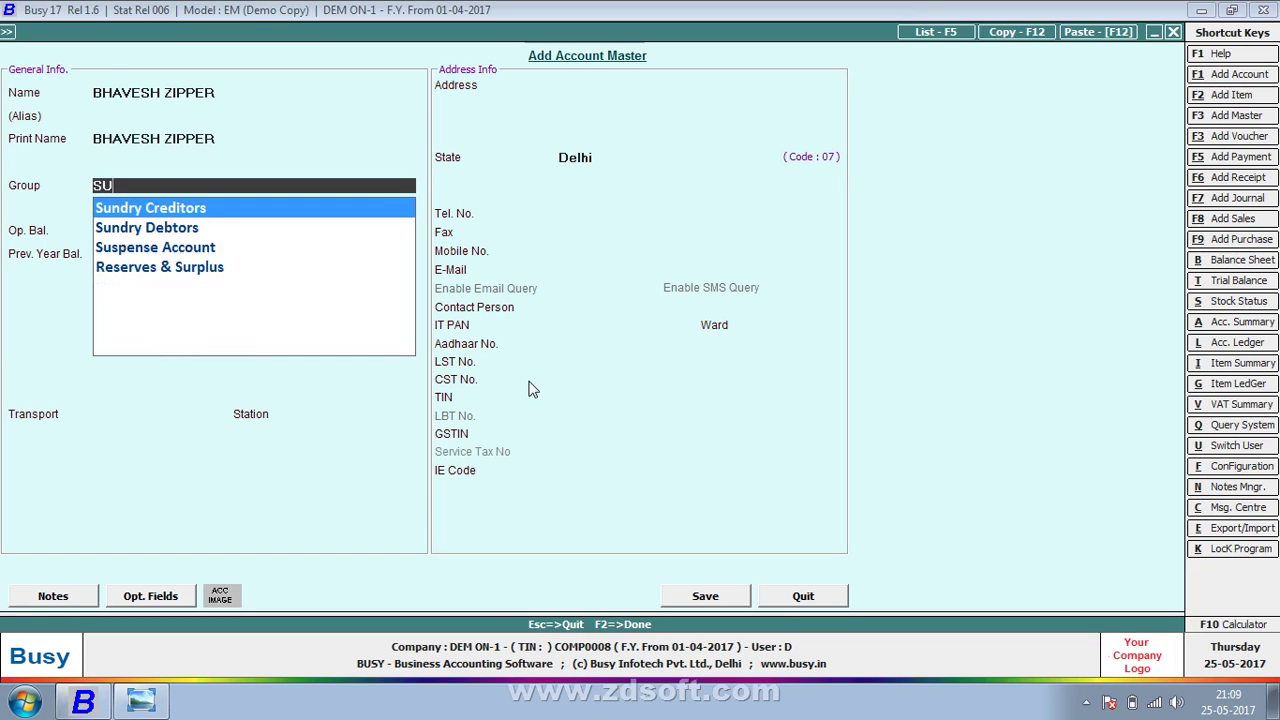
key(Return)
key(Return)
key(Up)
key(Up)
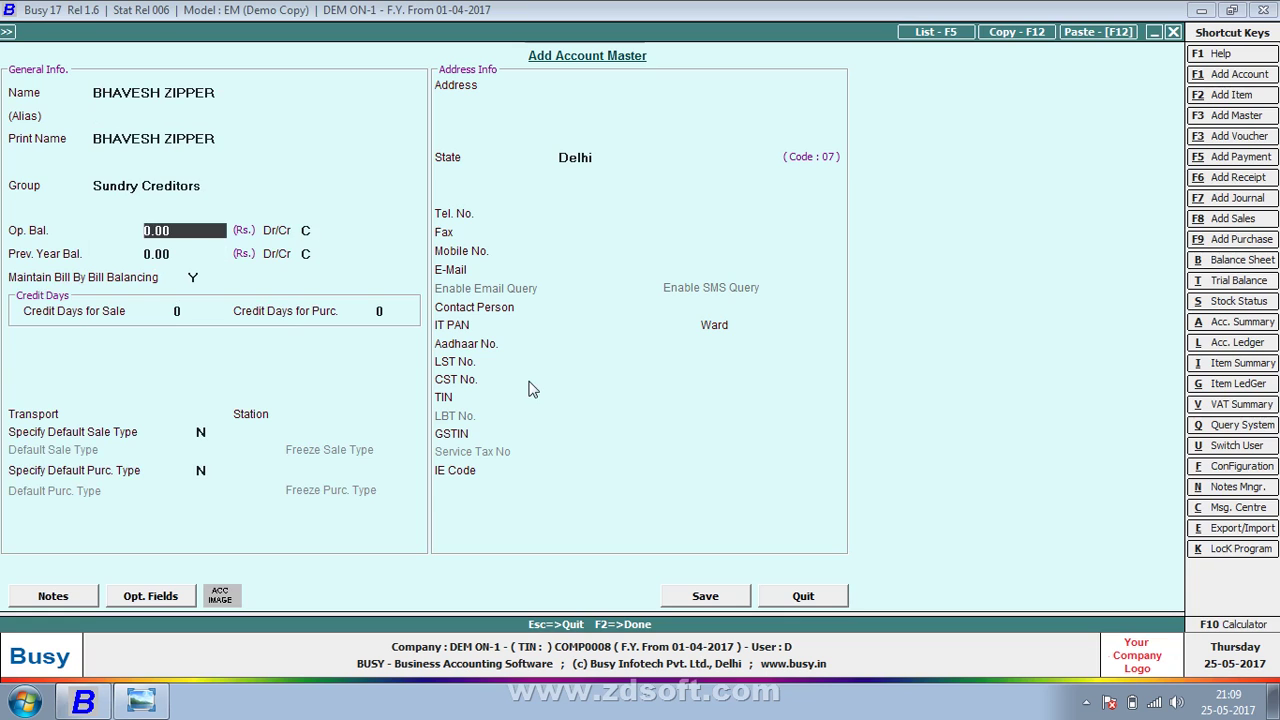
Step: Assign the account to the group Sundry Debtors, check its amount in the scanned list in Windows Photo Viewer, and return to Busy
text(SUN)
key(Down)
key(Return)
key(alt+Tab)
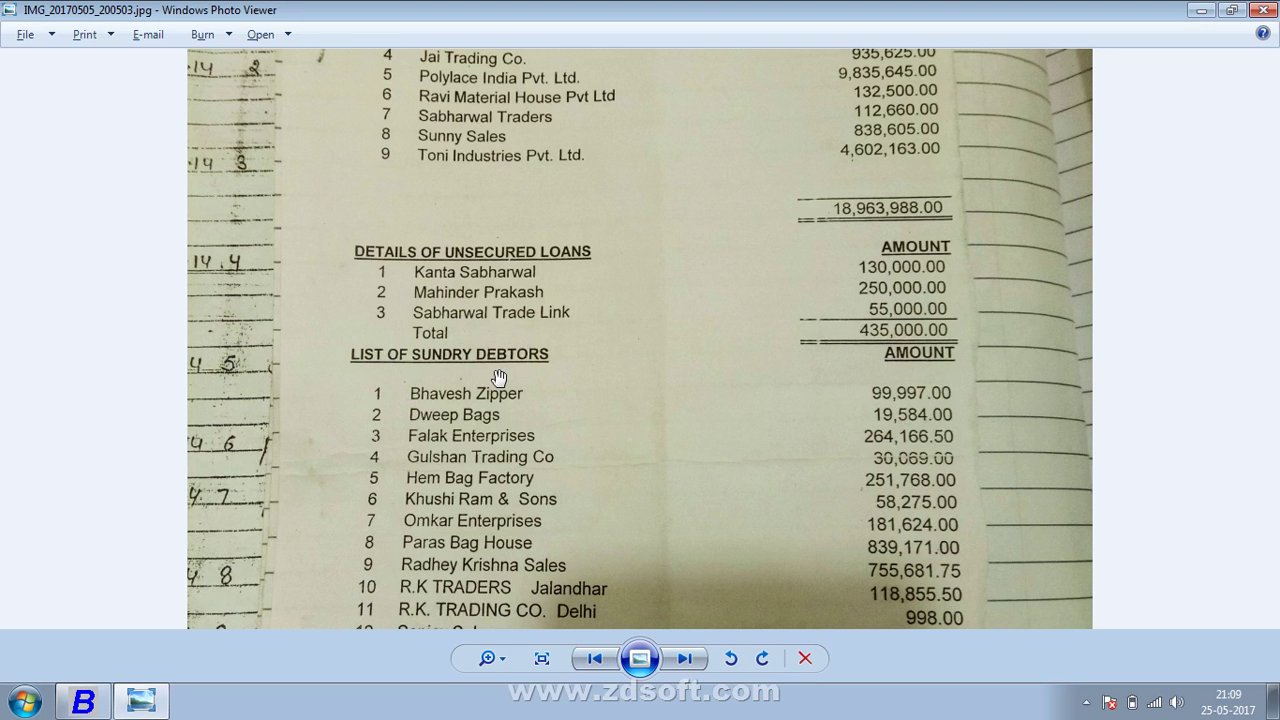
key(alt+Tab)
key(alt+Tab)
key(alt+Tab)
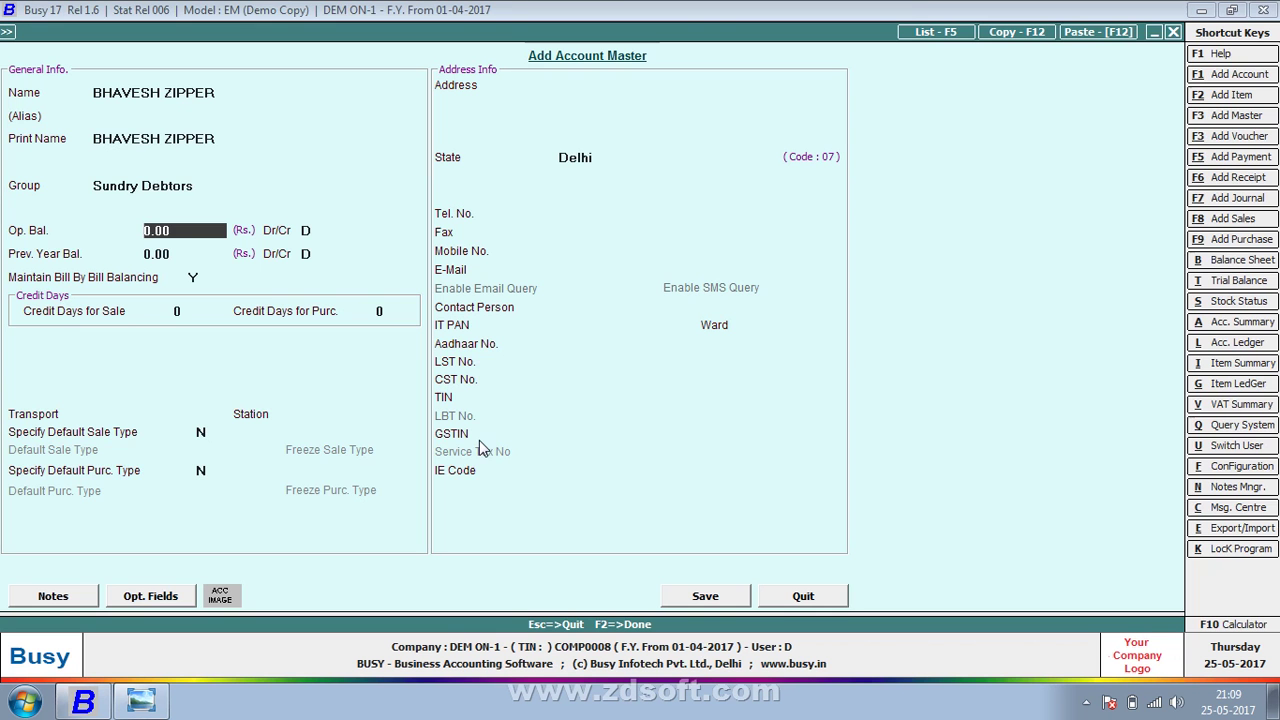
Step: Set the debtor's opening balance to 99,997 debit, set bill-by-bill balancing to N, and save the account
text(99,997)
key(Return)
key(Return)
key(Return)
text(N)
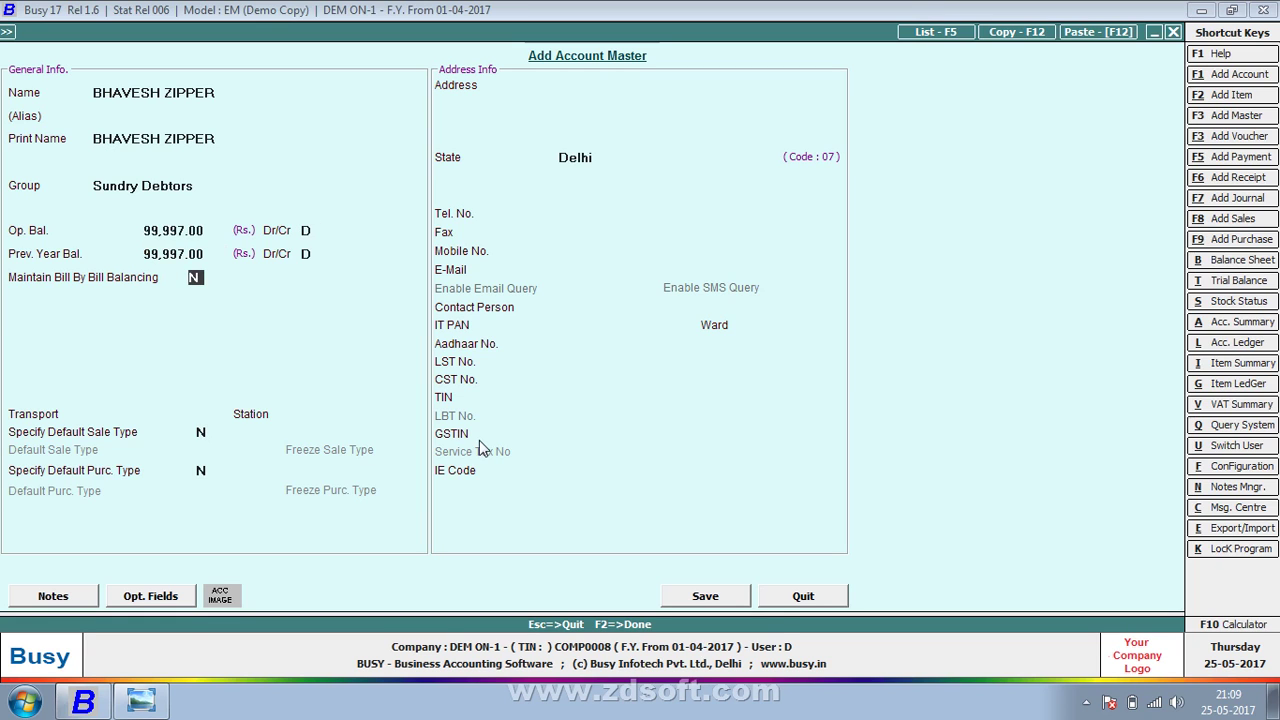
key(F2)
key(Return)
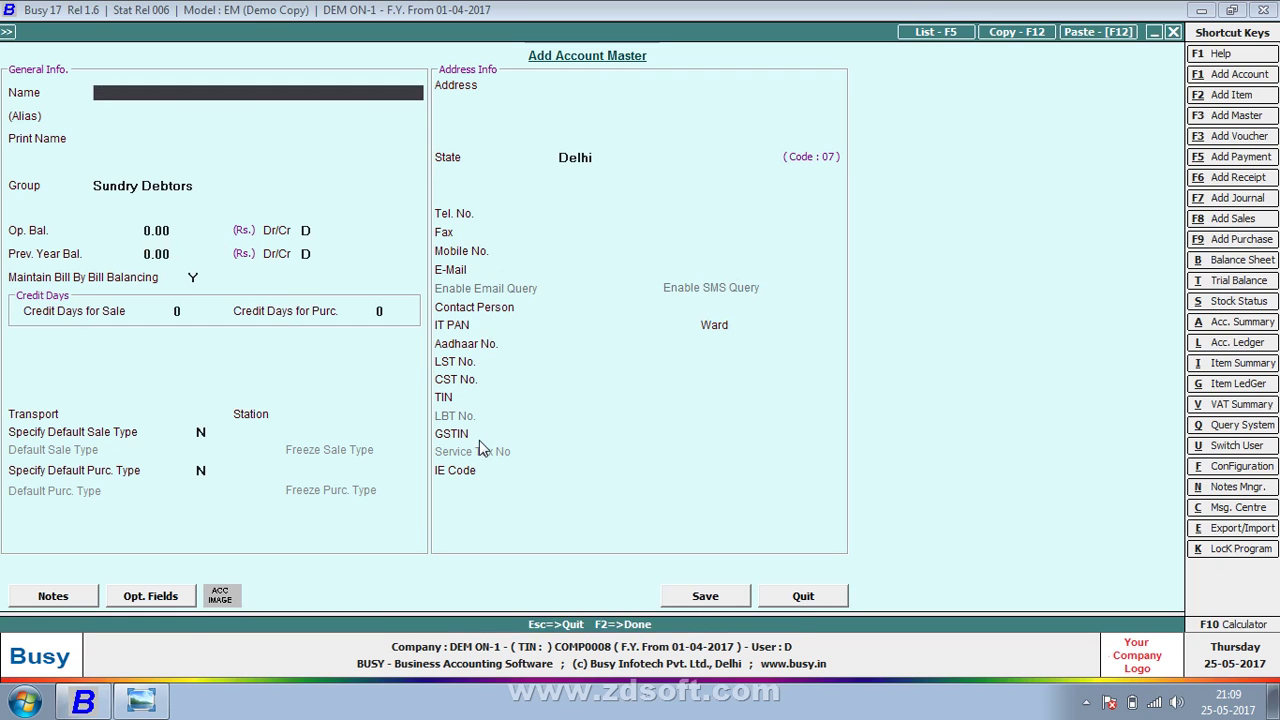
Step: Review the remaining sundry debtors in the scanned image in Windows Photo Viewer, and close the blank account form in Busy
key(alt+Tab)
drag(500, 528, 500, 371)
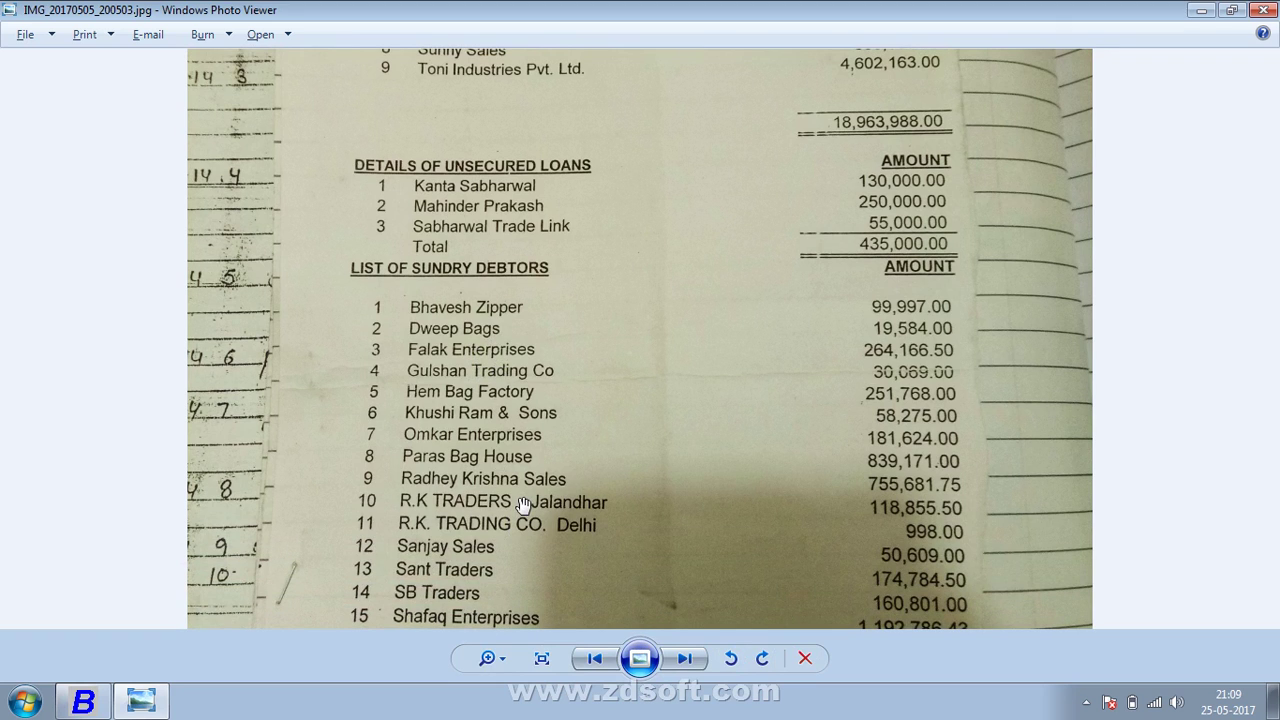
key(alt+Tab)
key(Escape)
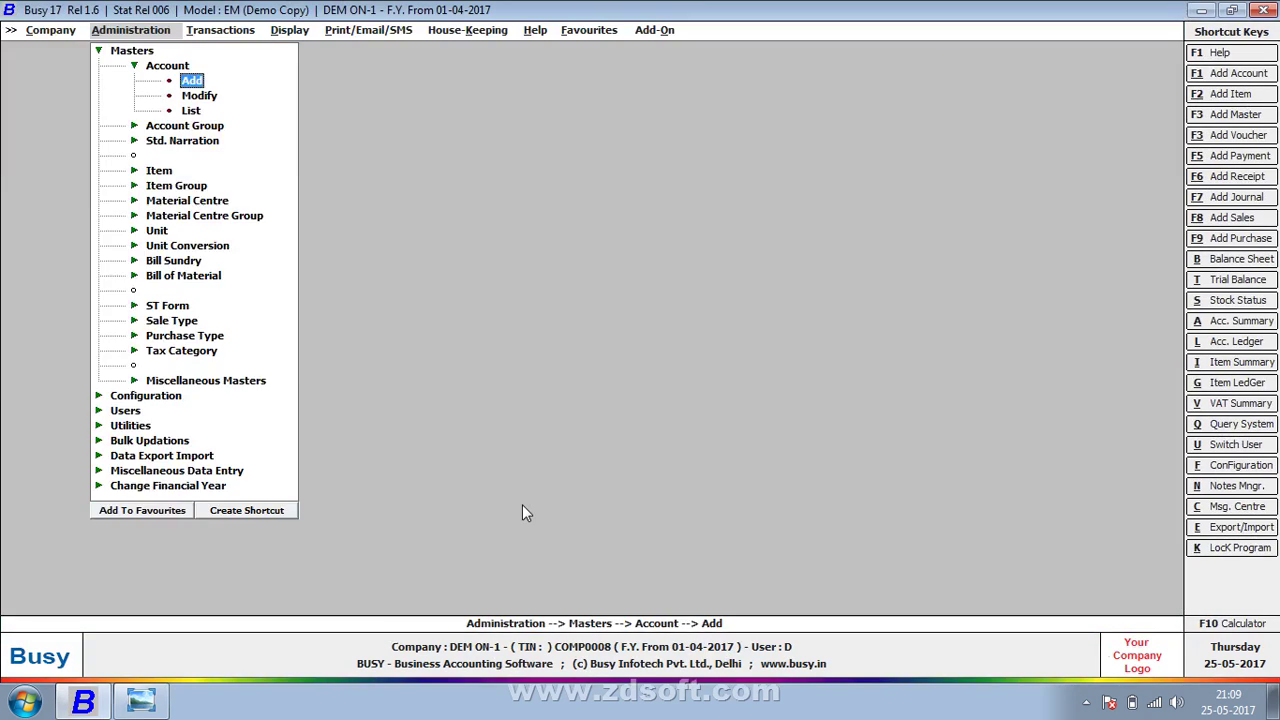
Step: List the accounts in standard format for the group Sundry Debtors
key(Escape)
key(Return)
key(Down)
key(Down)
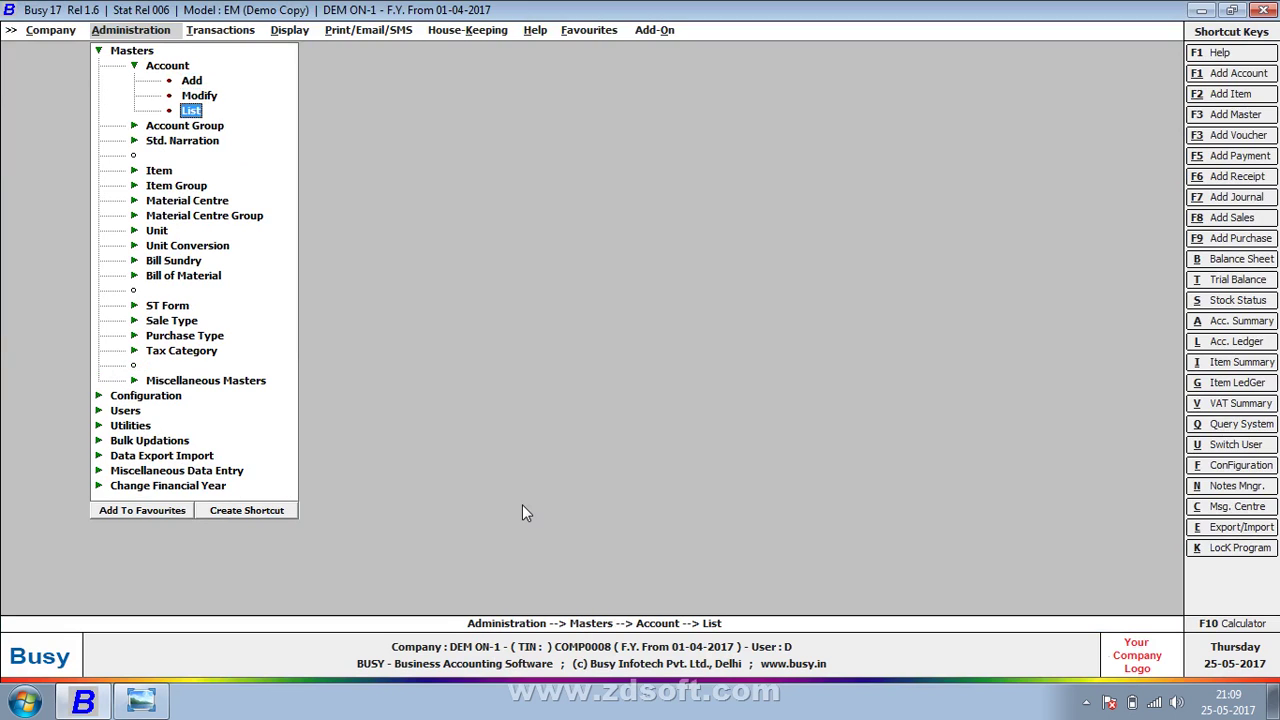
key(Return)
key(Return)
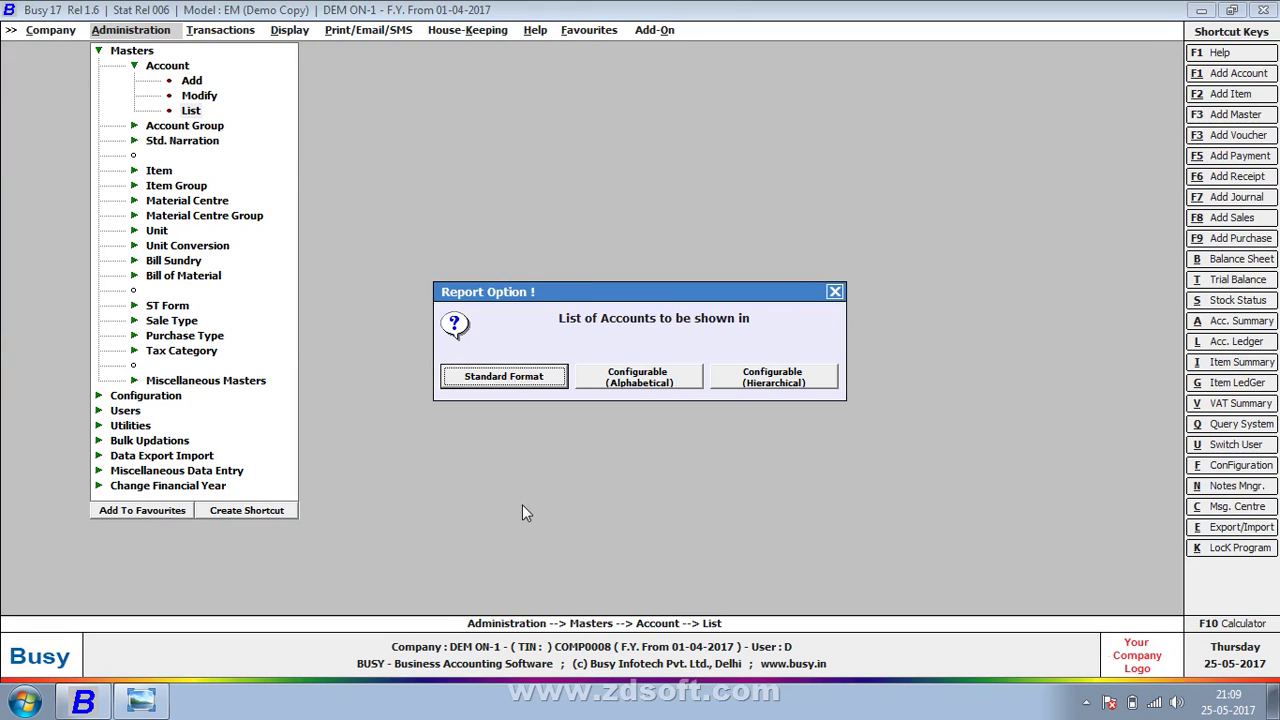
key(Return)
key(Right)
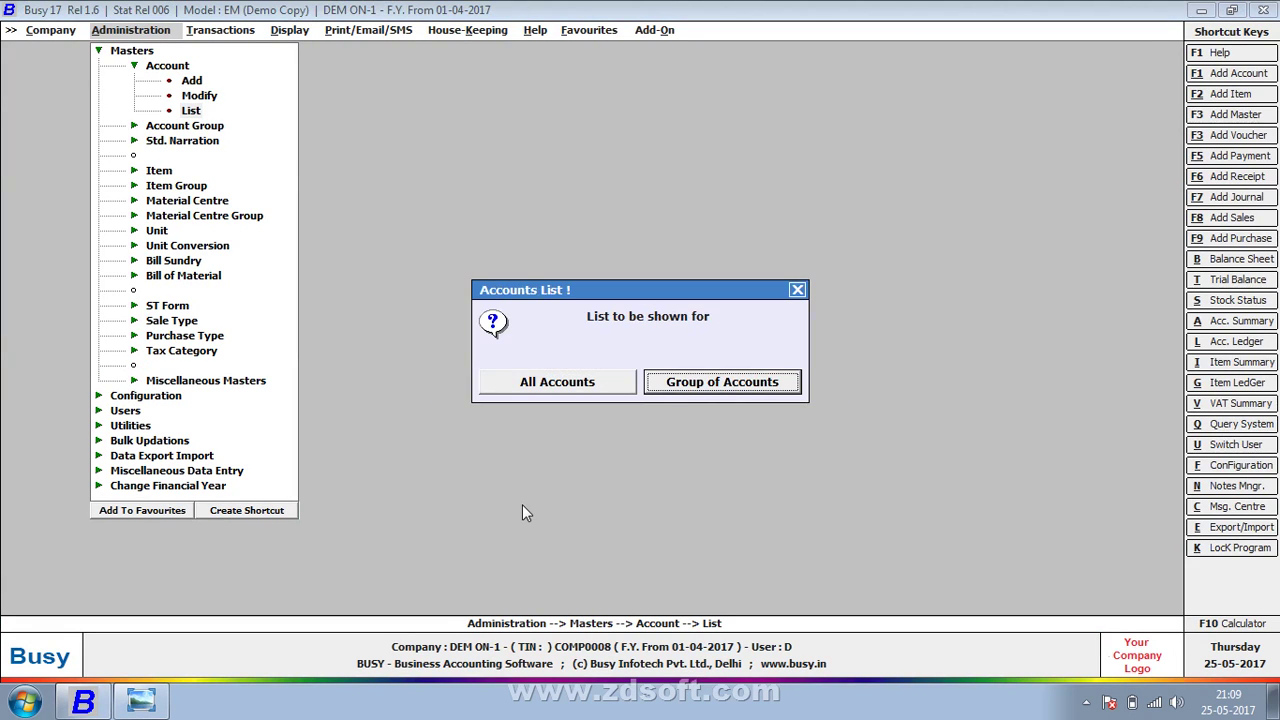
key(Return)
text(SUN)
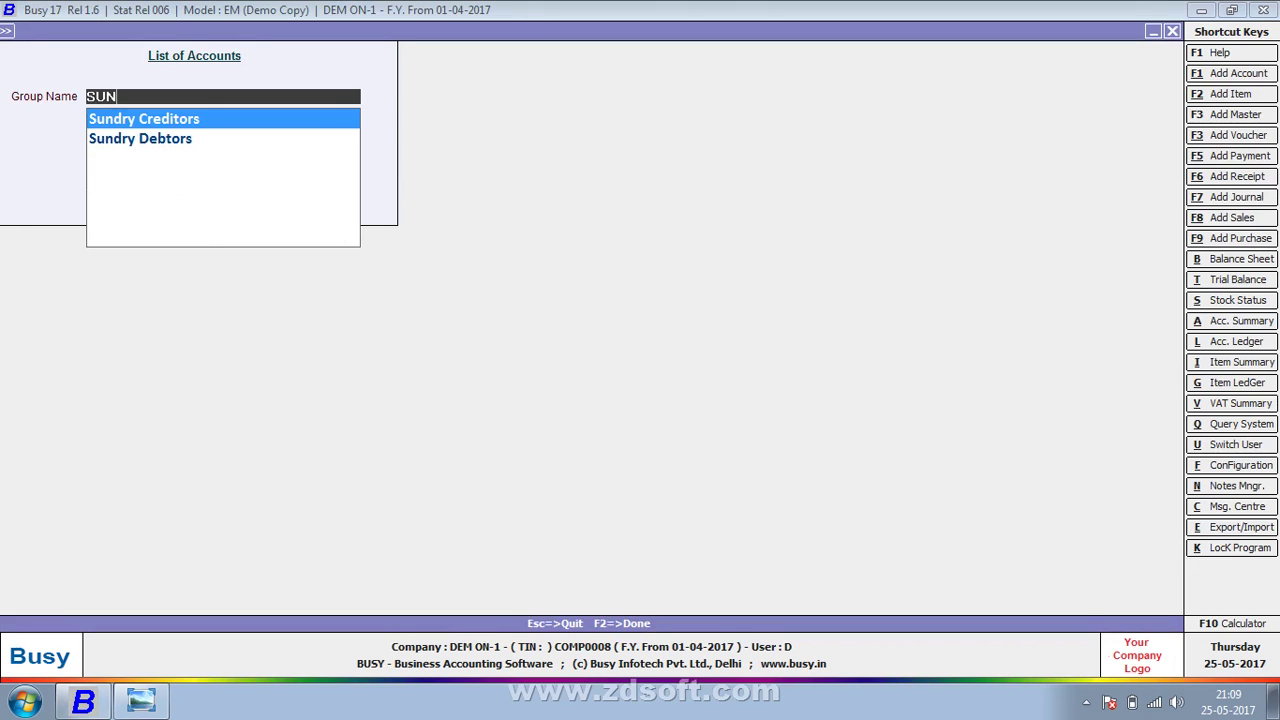
key(Down)
key(Return)
key(Return)
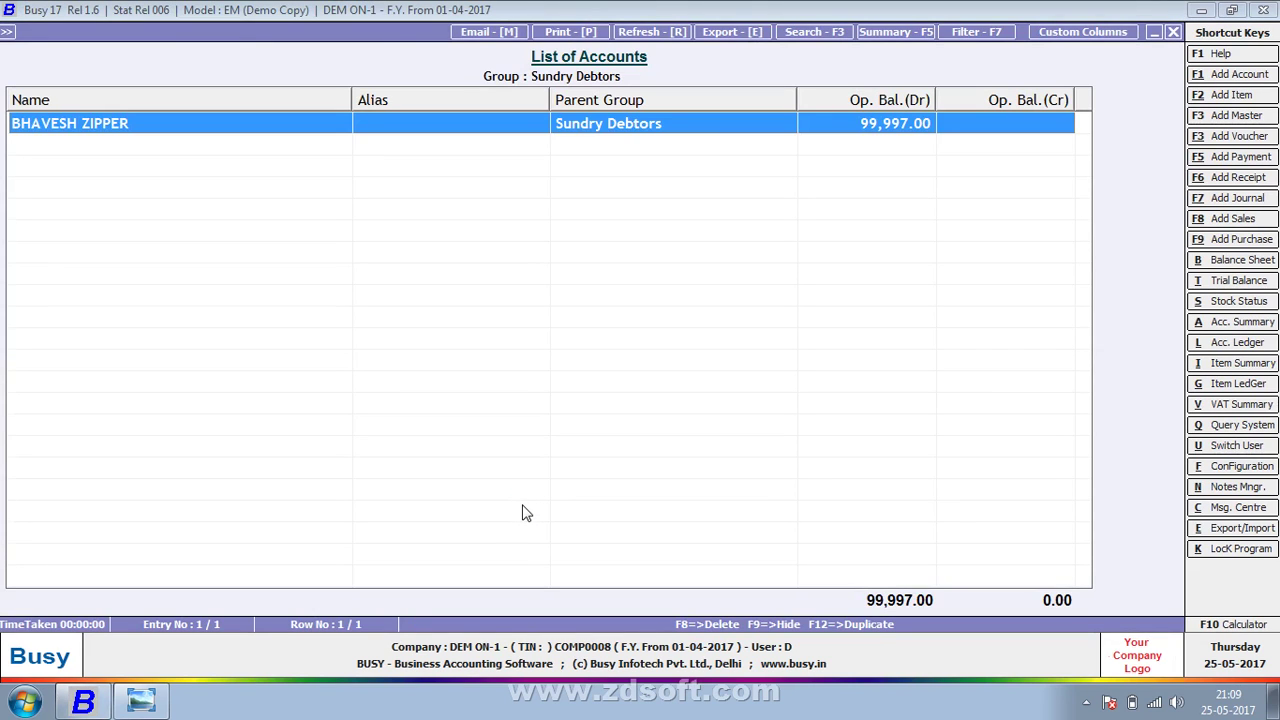
Step: List the accounts of the group Sundry Creditors, review their opening balances, and return to the main menu
key(Escape)
text(SUN)
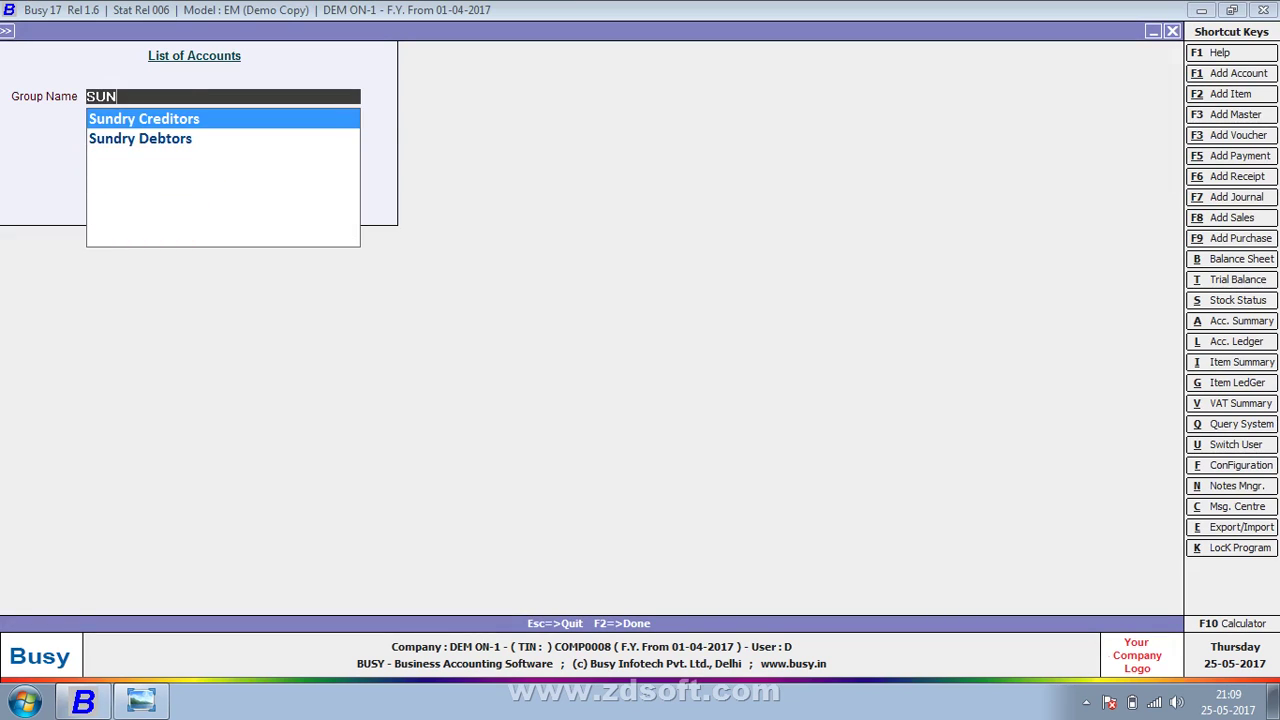
key(Return)
key(Return)
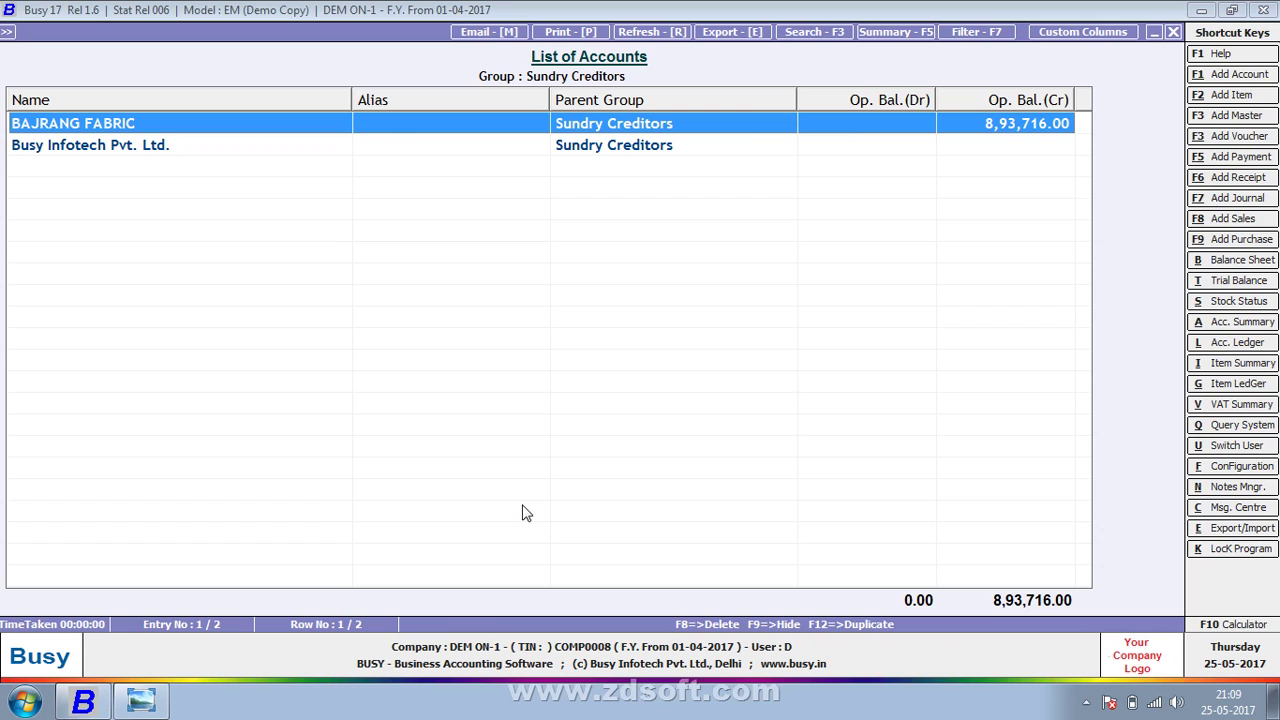
key(Escape)
key(Escape)
key(Escape)
key(Escape)
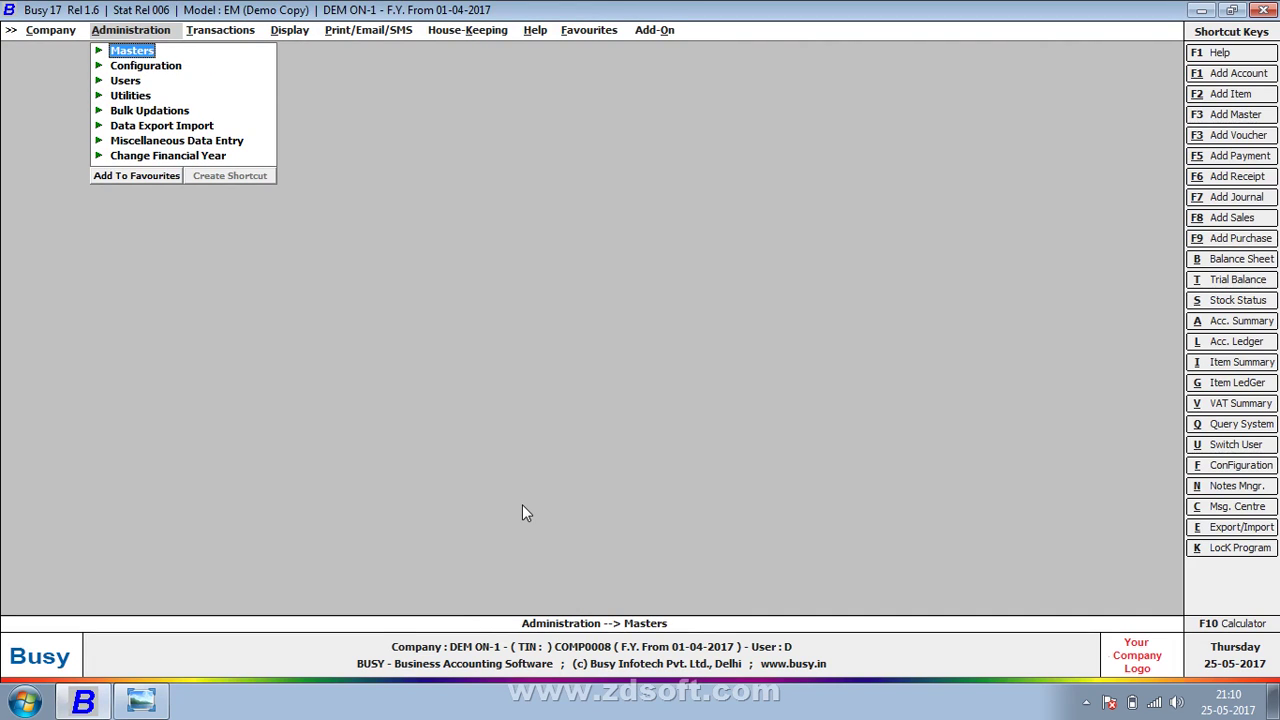
key(Down)
key(Up)
key(Return)
key(Down)
key(Down)
key(Down)
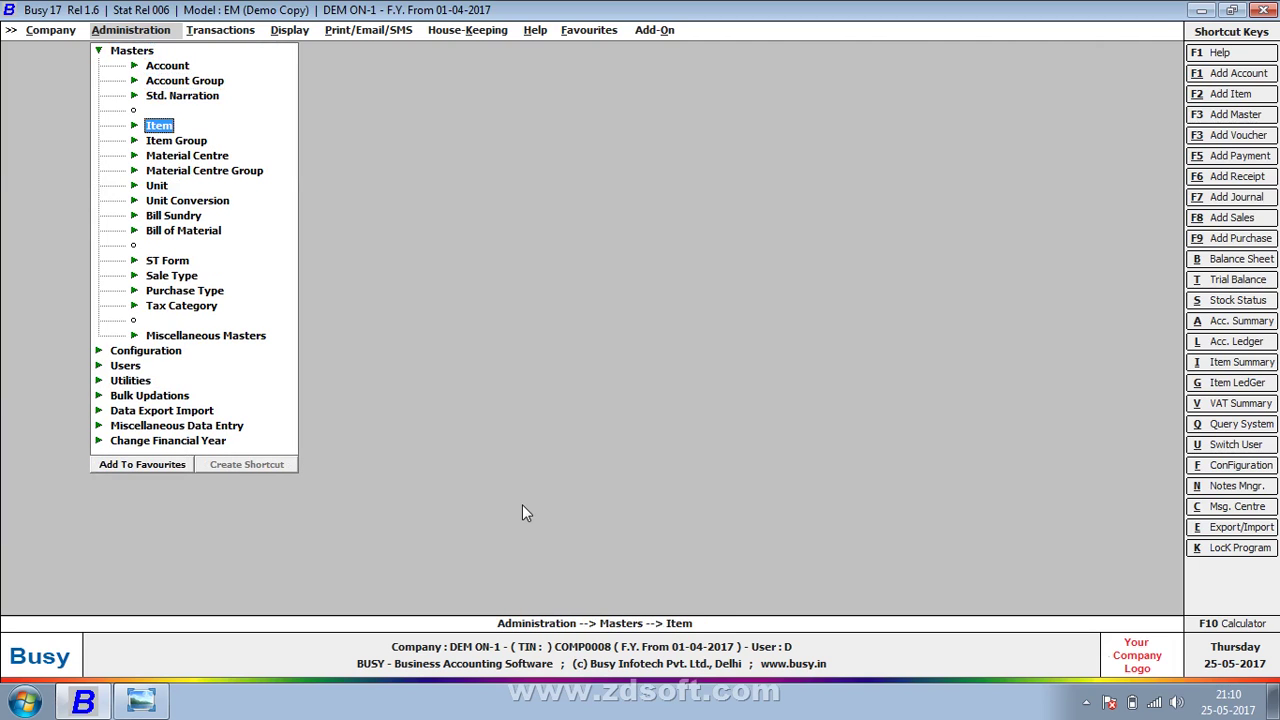
key(Right)
key(Right)
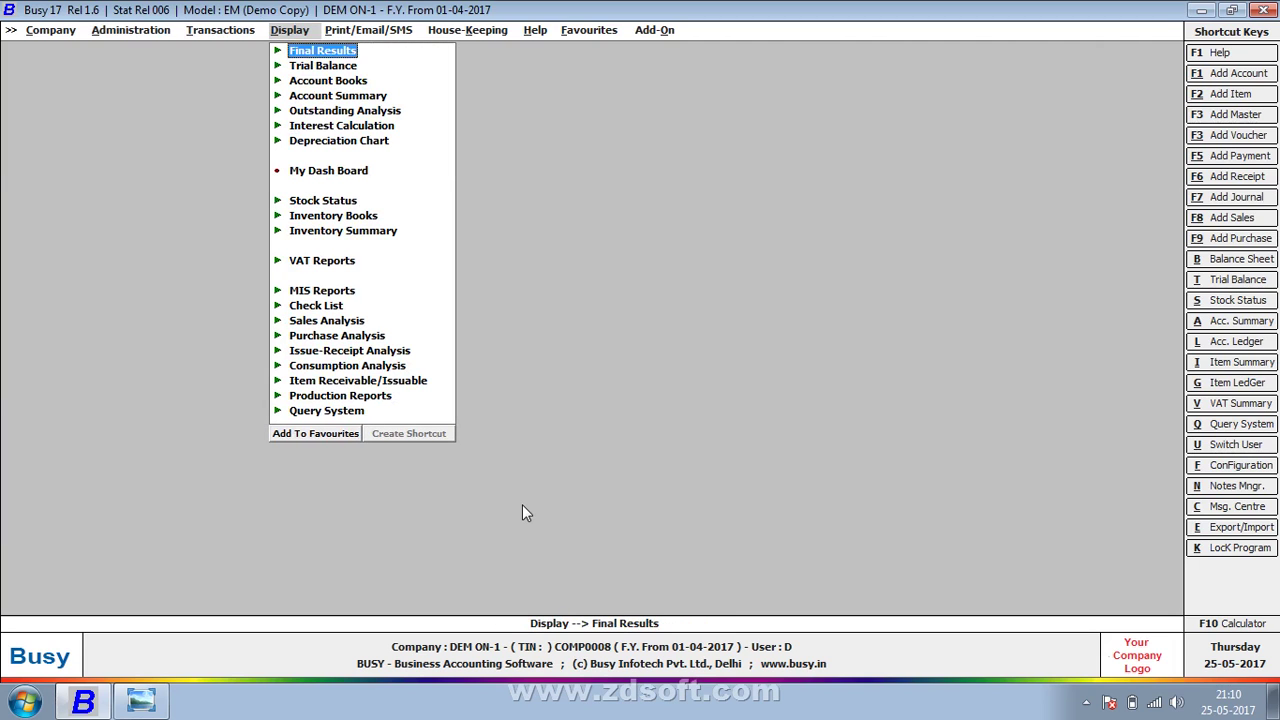
right_click(512, 717)
click(560, 627)
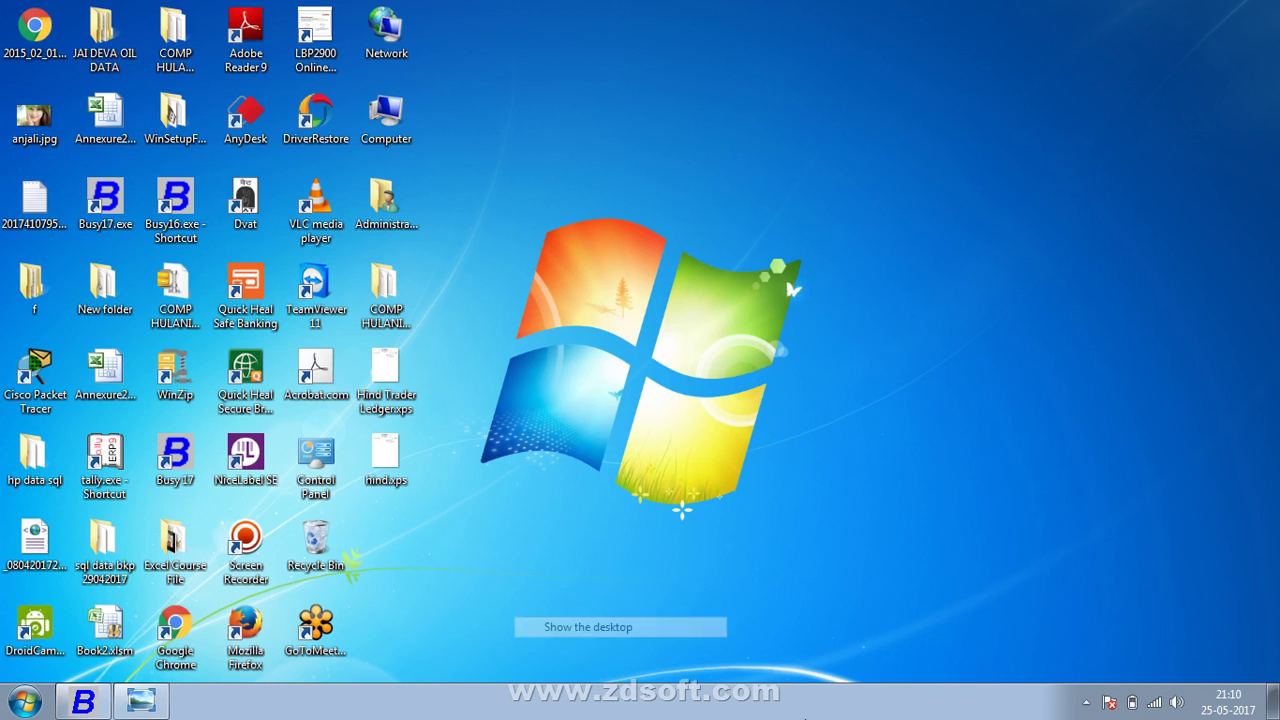
click(1086, 703)
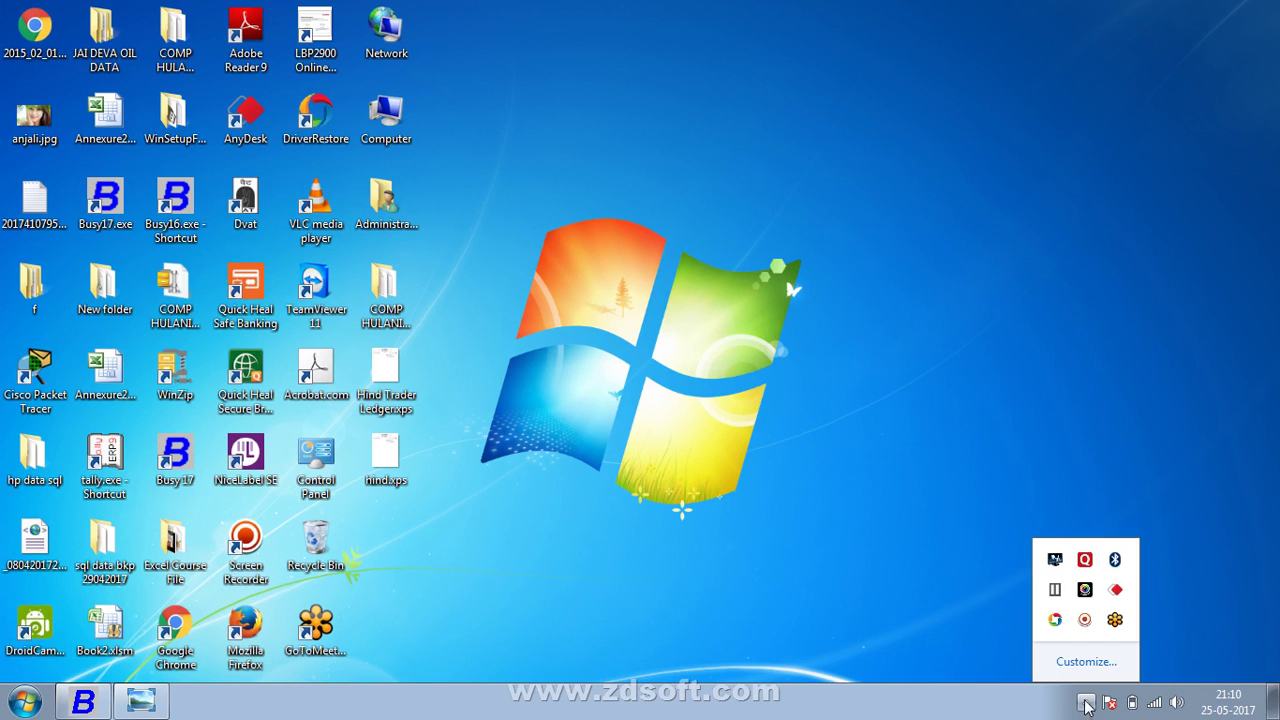
click(1085, 619)
click(1260, 648)
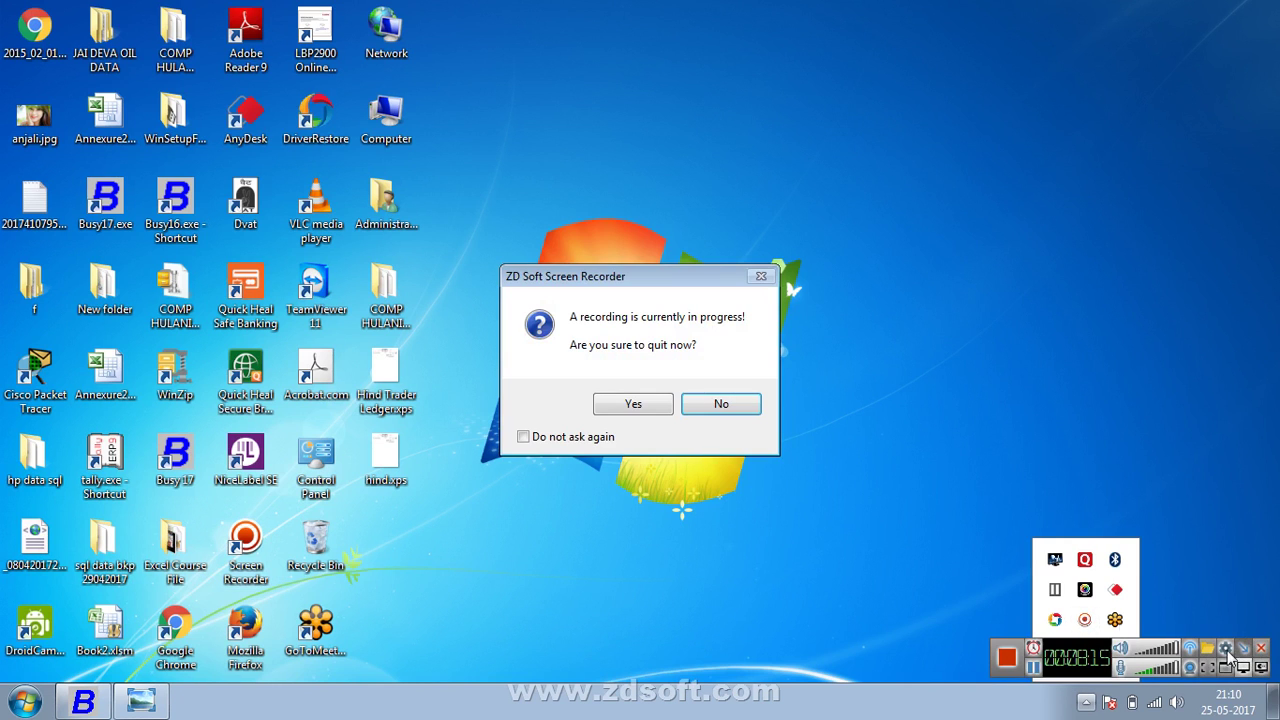